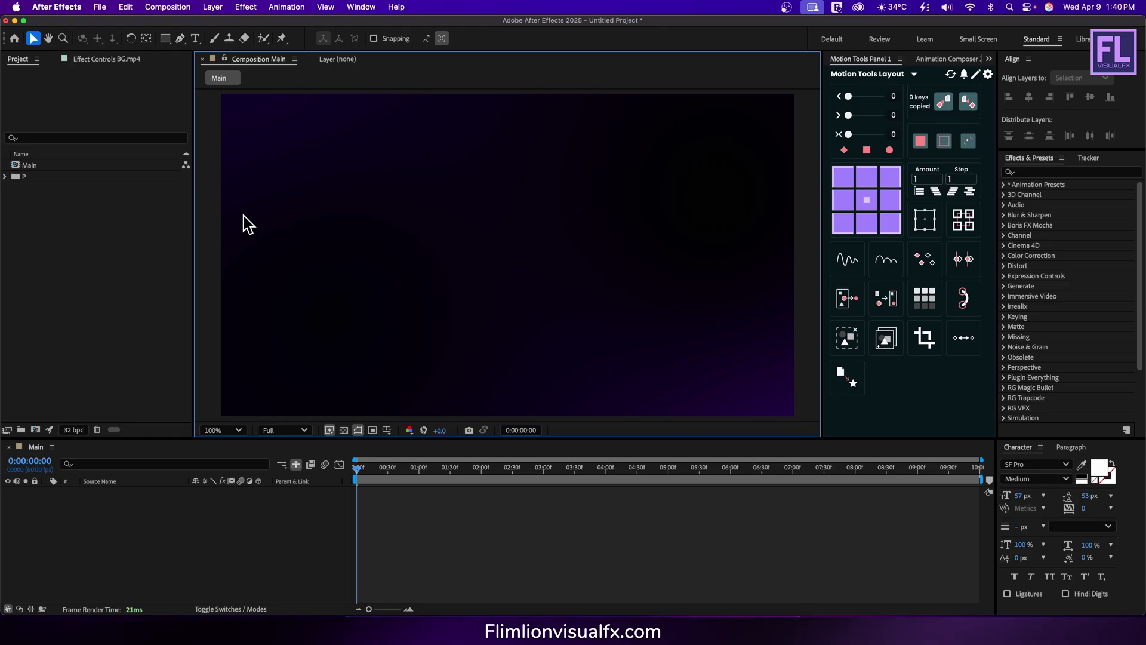
Create a text layer in the Main composition reading "Text Animation"
right_click(128, 514)
mouse_move(161, 455)
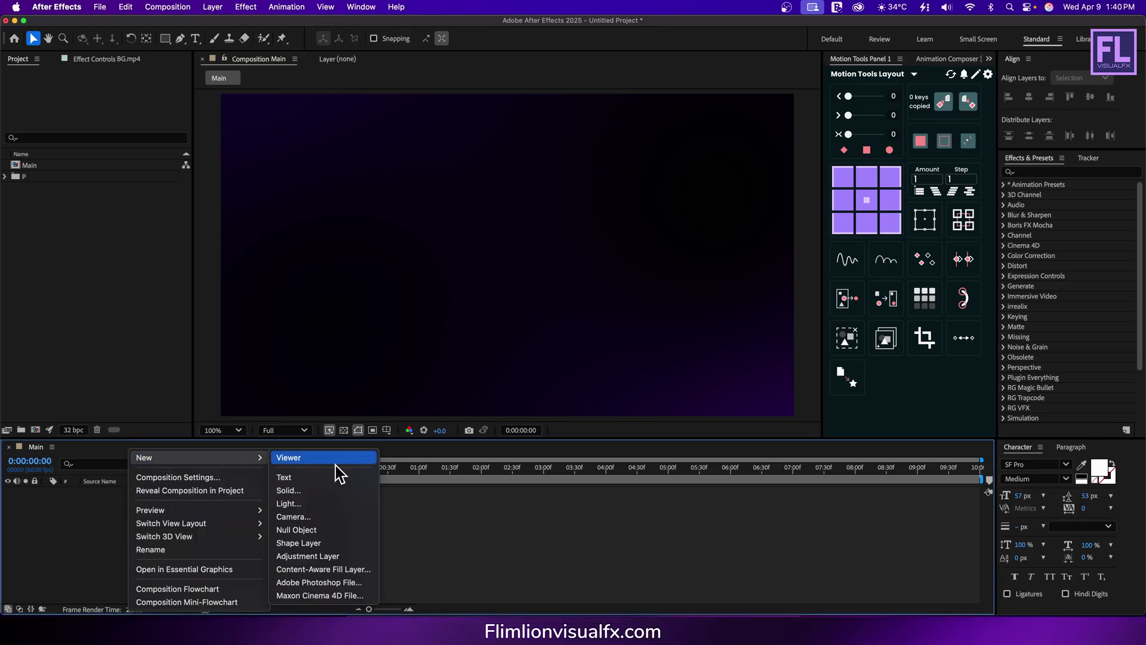
click(326, 477)
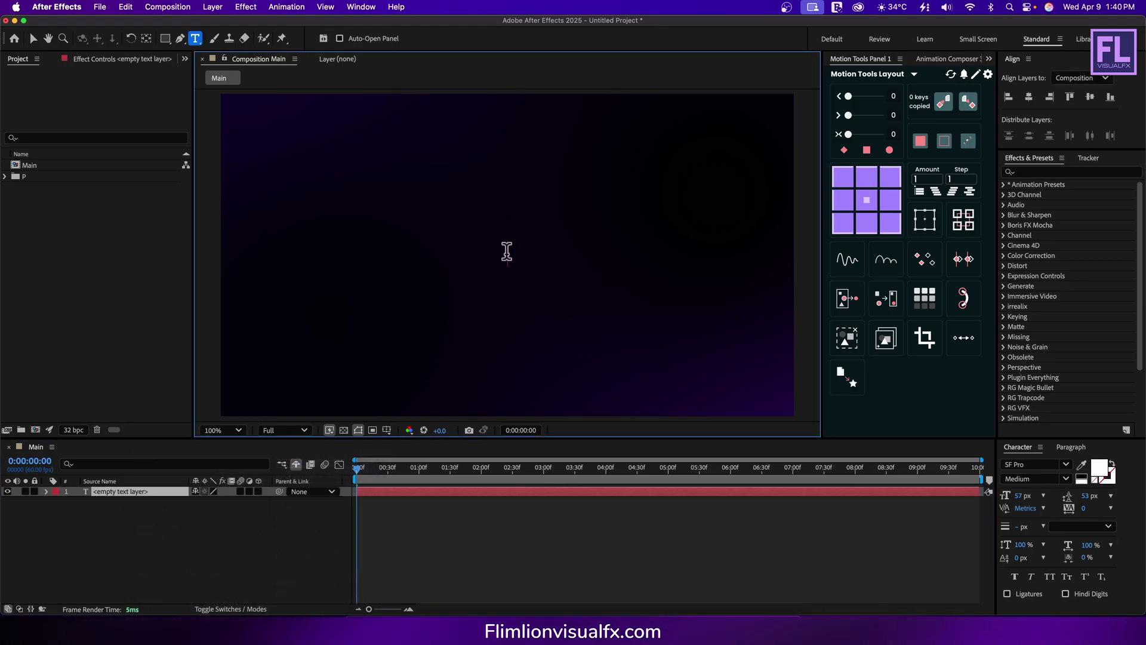
text(TextA)
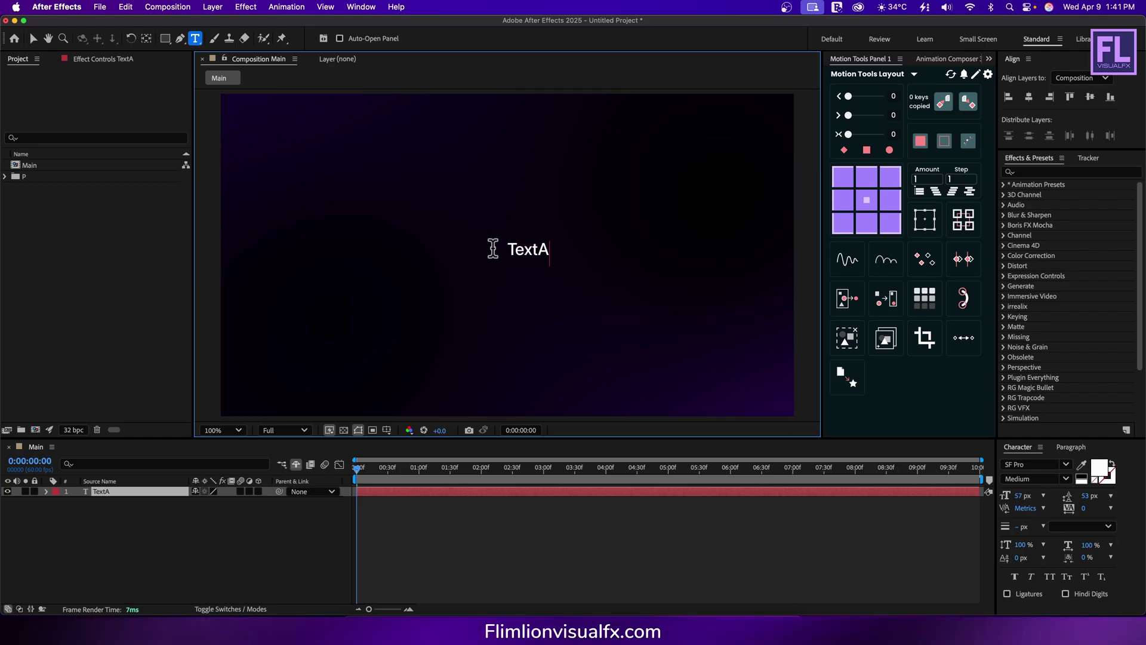
key(BackSpace)
text(Abu)
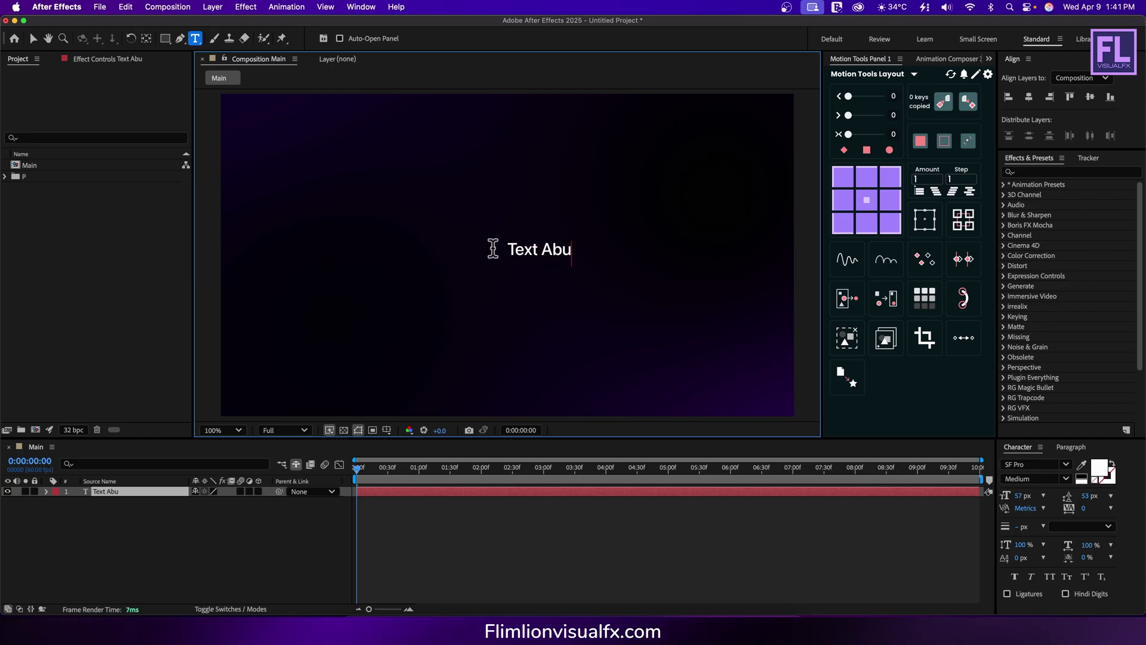
key(BackSpace)
key(BackSpace)
text(nima)
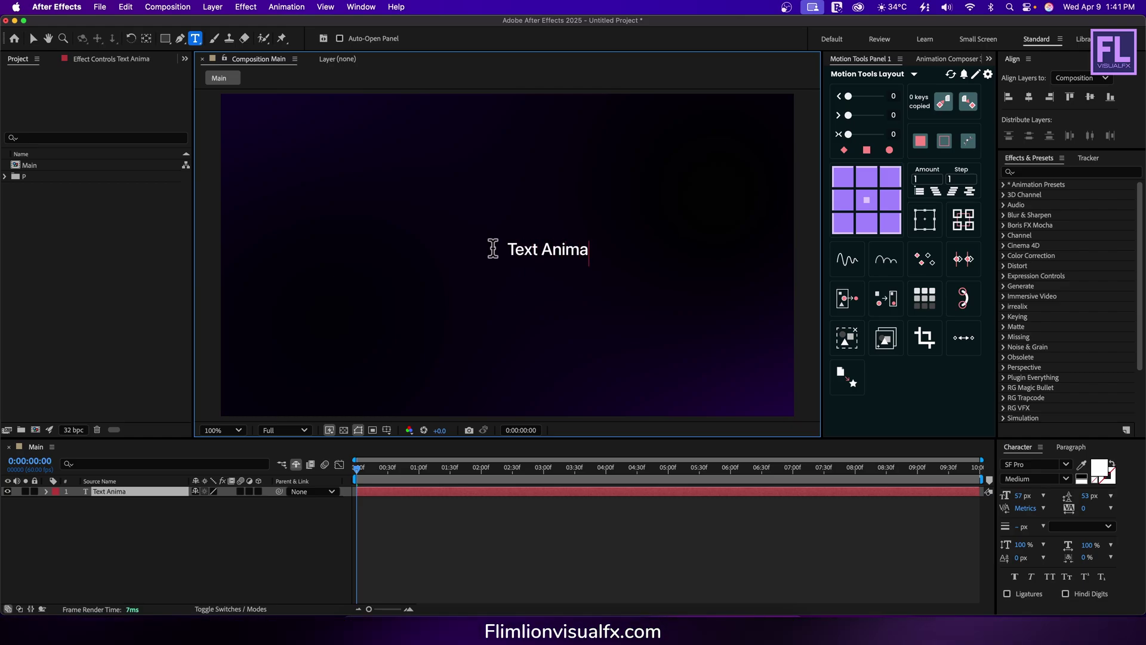
text(tion)
key(Escape)
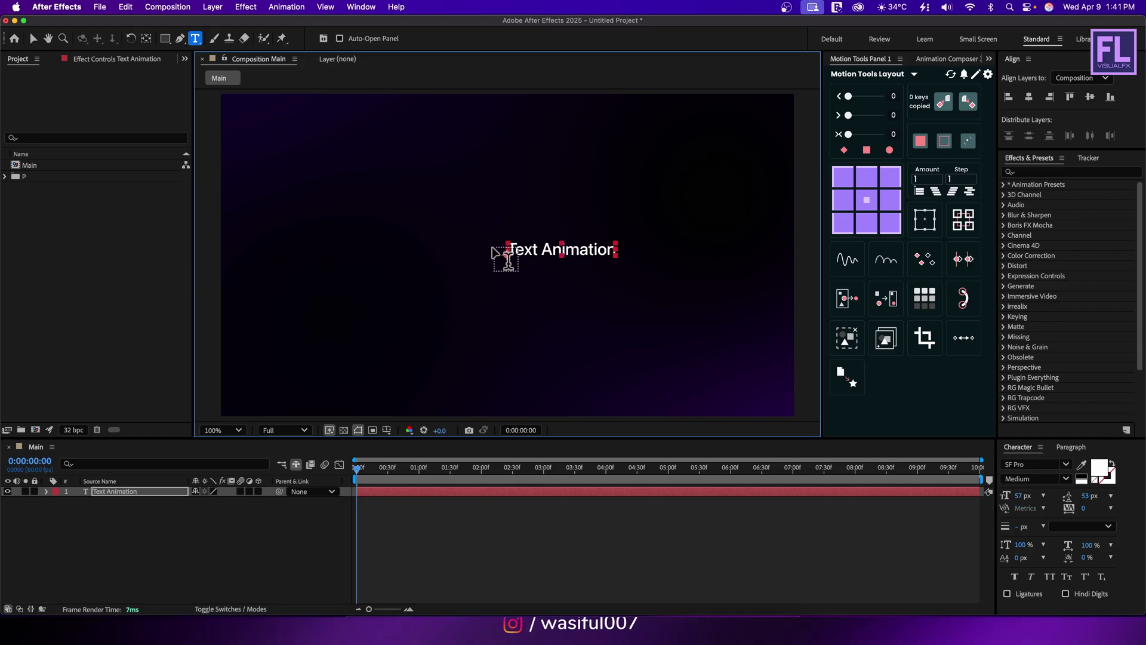
Center the text layer's anchor point and align the layer to the composition's horizontal and vertical center
click(866, 200)
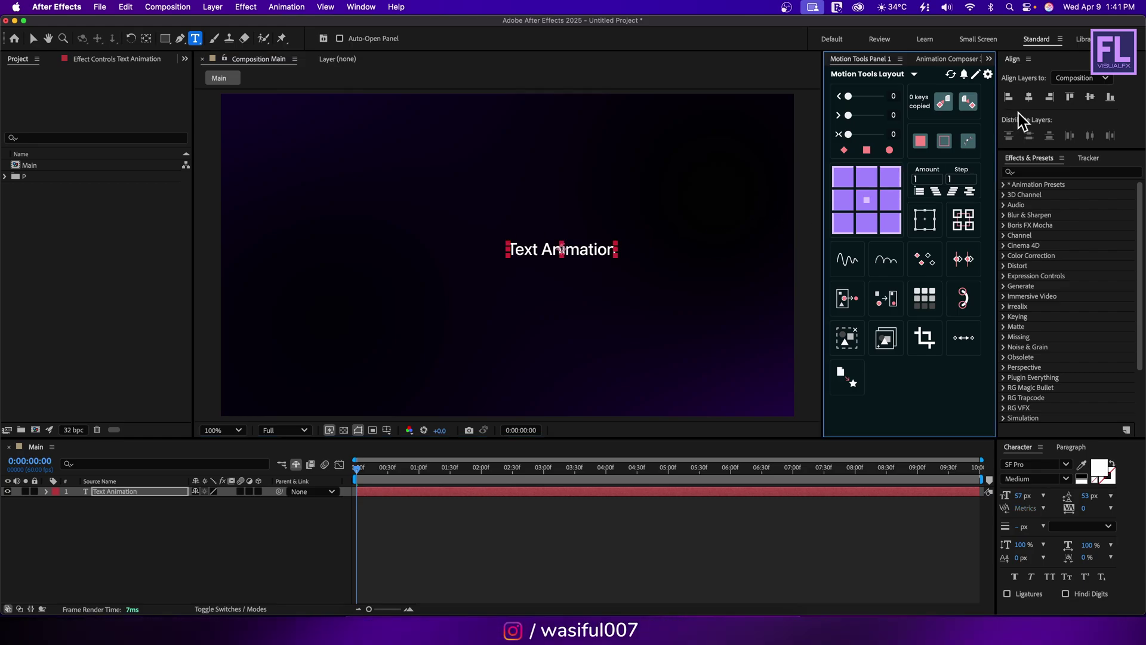
click(1029, 96)
click(1090, 97)
click(105, 550)
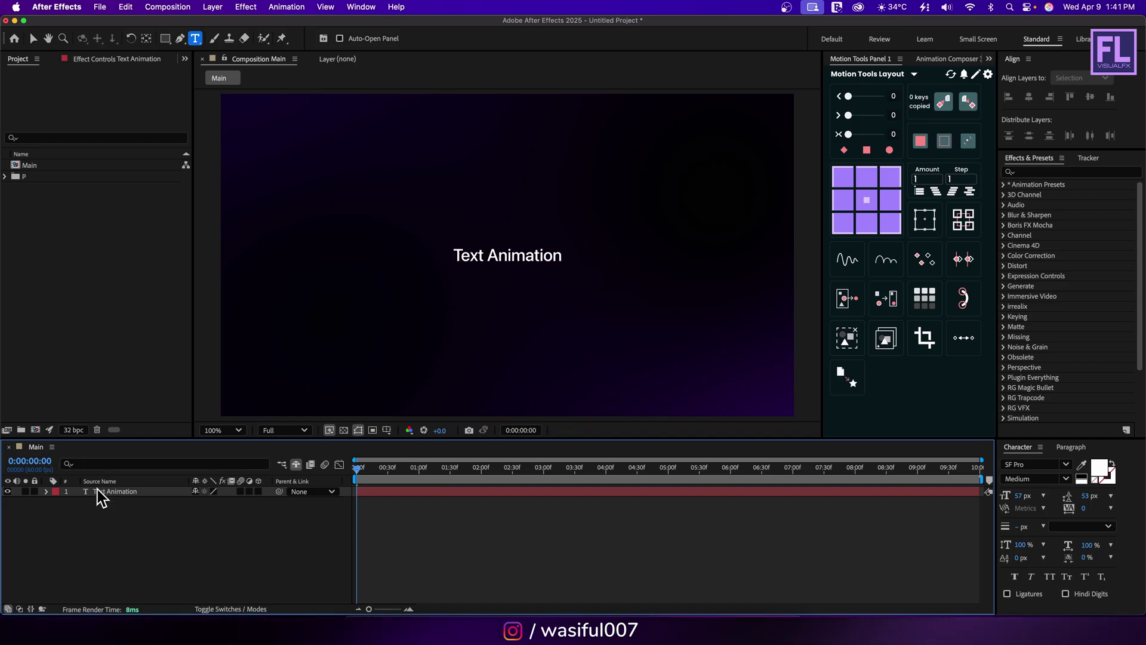
Add a text animator with Position and Scale properties to the Text Animation layer
click(45, 492)
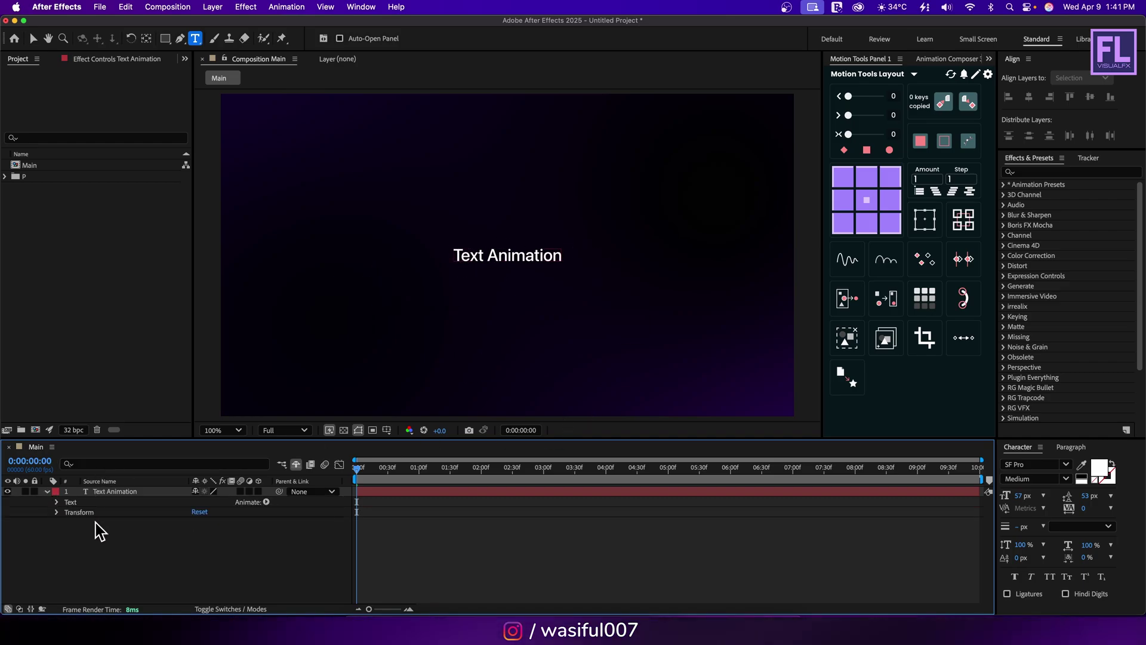
click(266, 502)
click(322, 393)
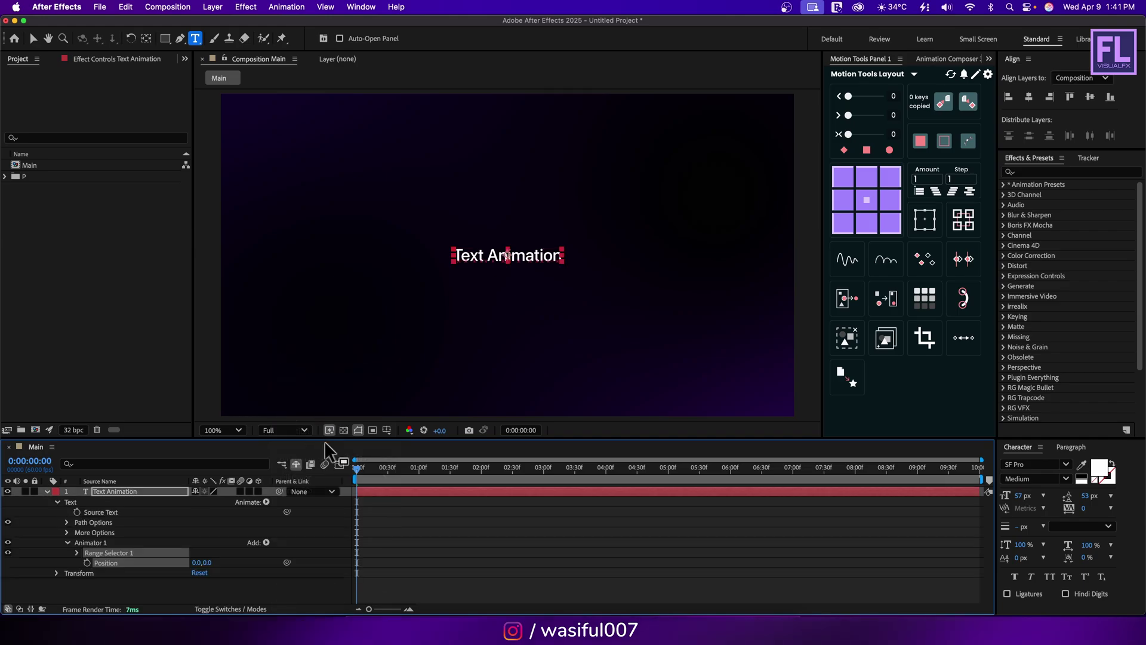
click(266, 502)
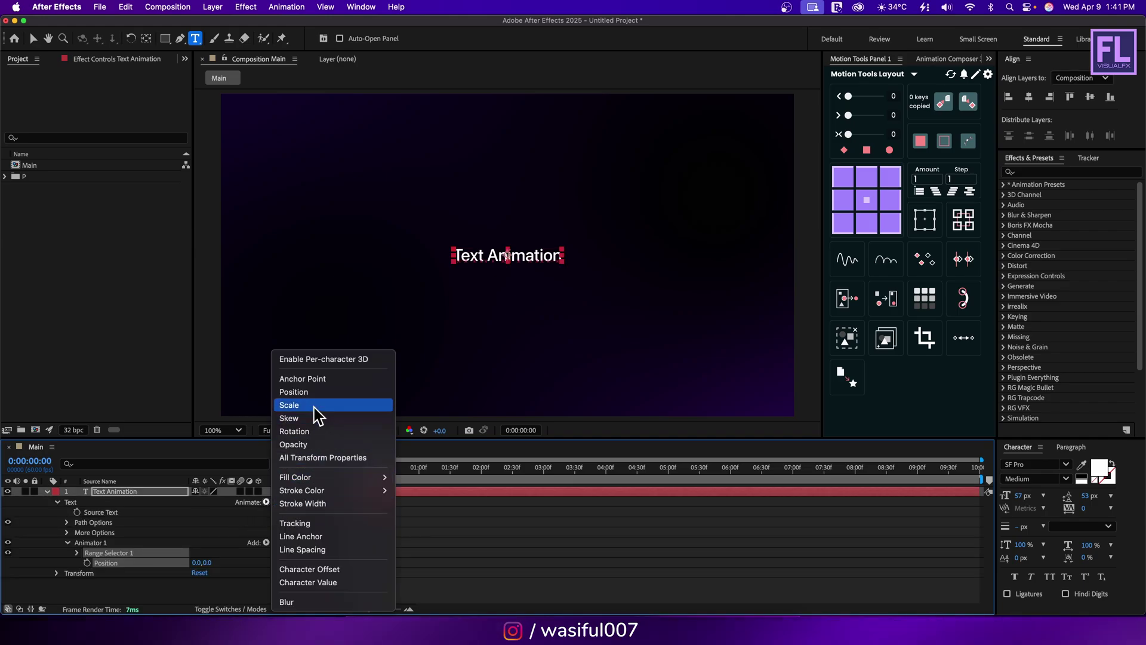
click(315, 403)
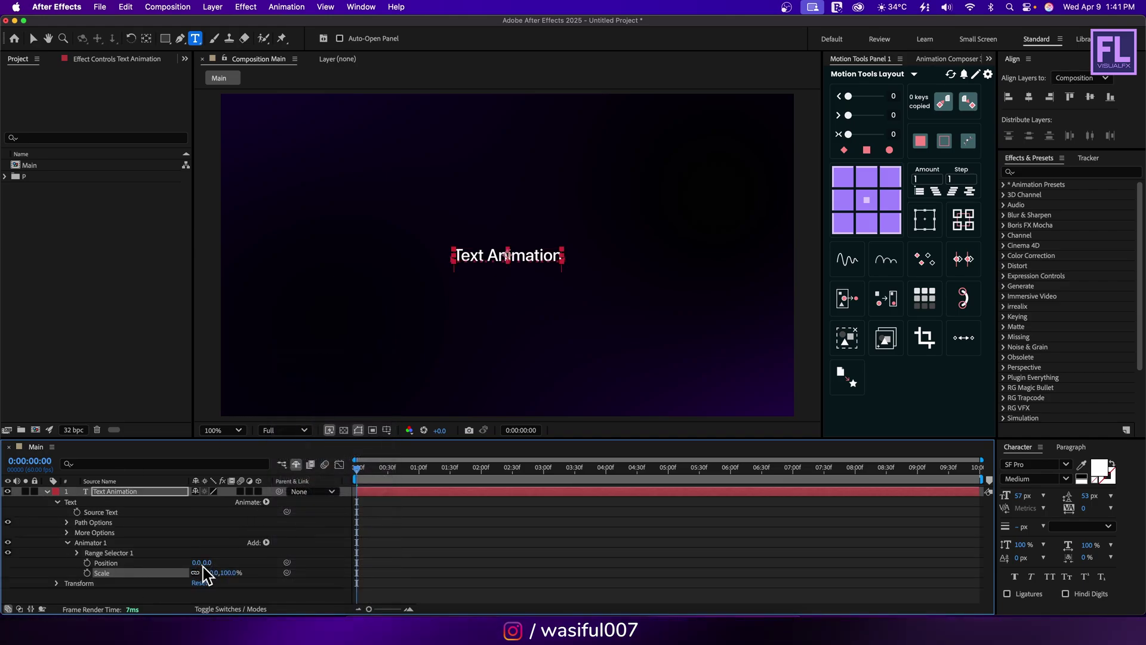
Set the animator's Position to 0, 14 and its Scale to 0%
text(14)
click(262, 564)
click(216, 572)
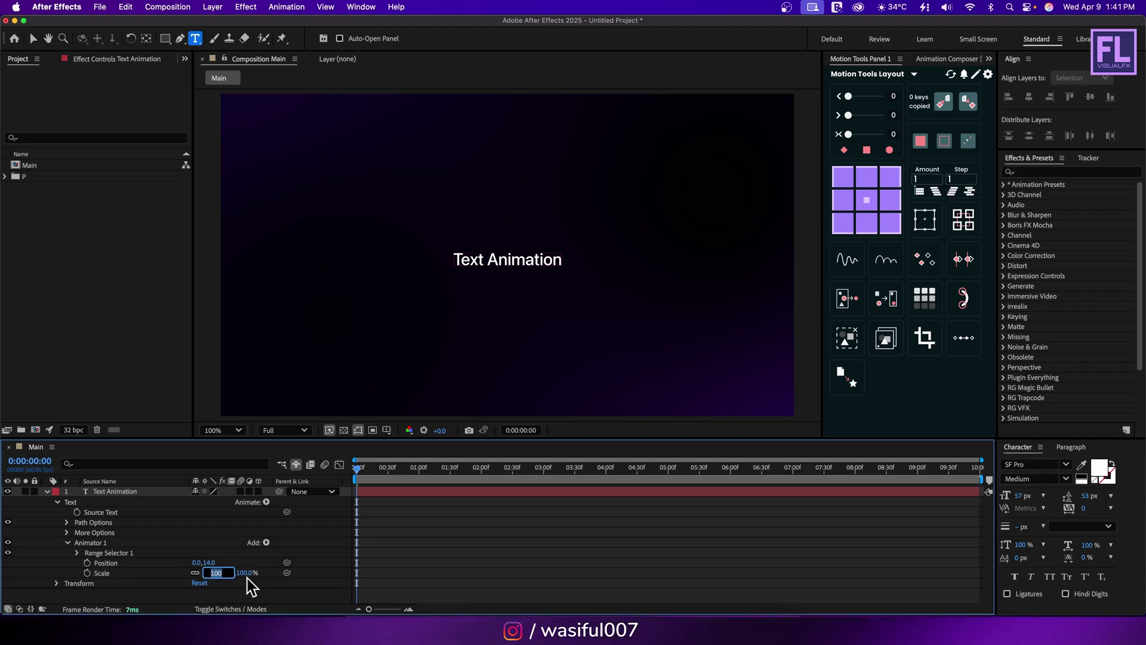
text(0)
key(Return)
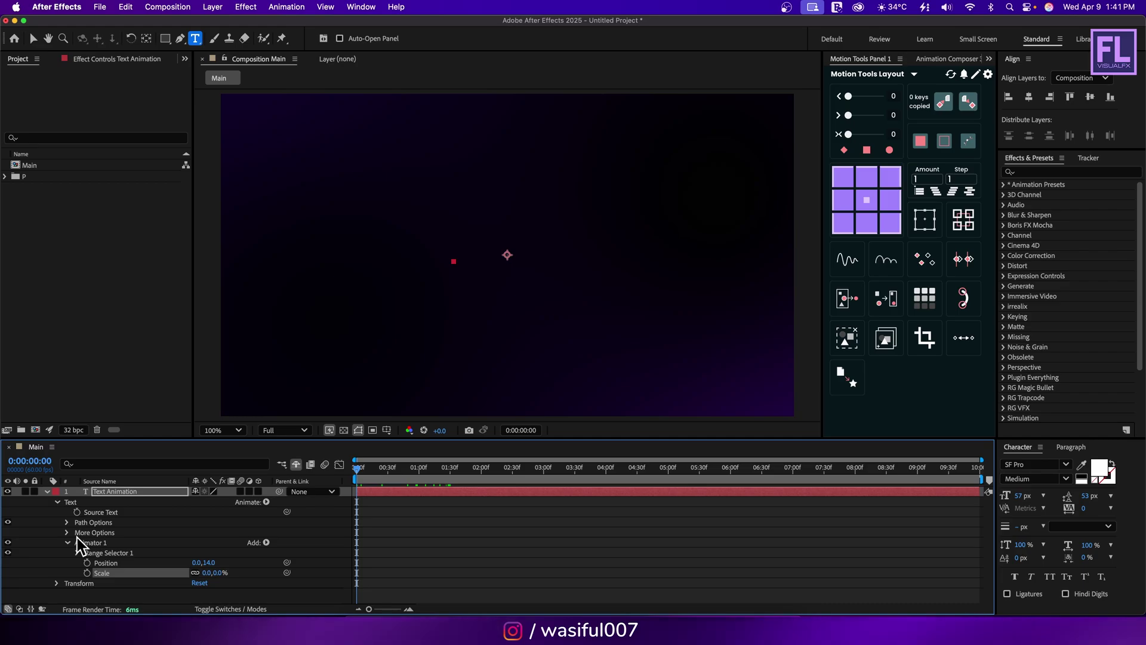
Keyframe the range selector's Offset from -100% at 0:00:00:00 to 100% at 0:00:00:52
click(78, 553)
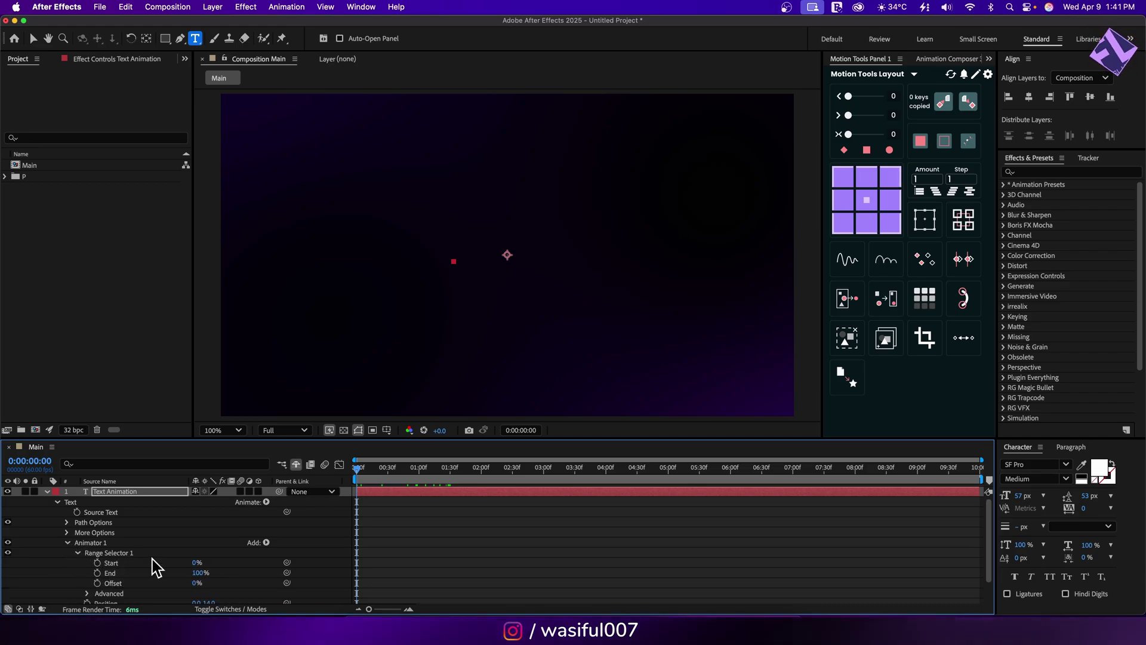
scroll(138, 564, down, 2)
click(97, 562)
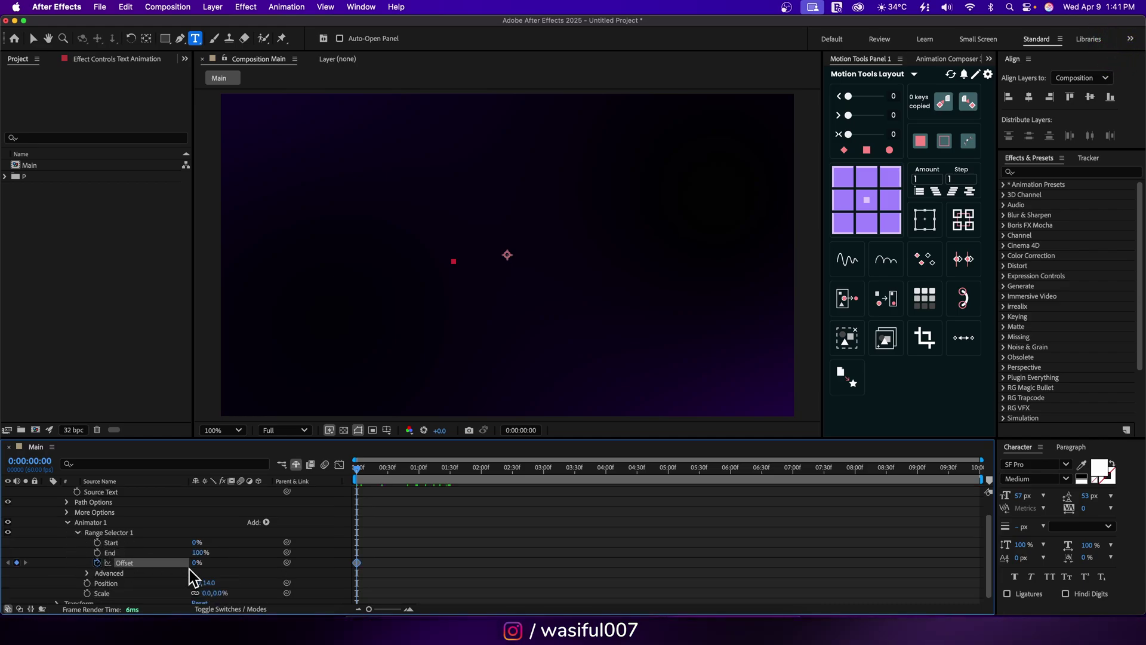
drag(197, 572, 92, 577)
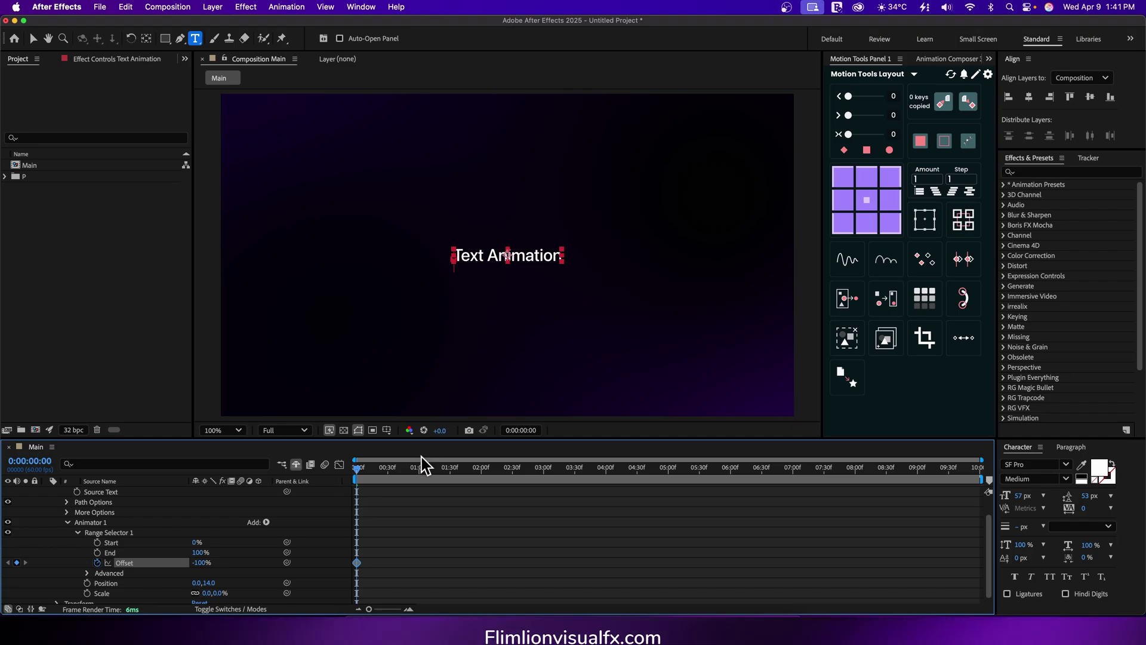
mouse_move(397, 469)
mouse_down()
mouse_move(417, 469)
mouse_move(411, 484)
mouse_up()
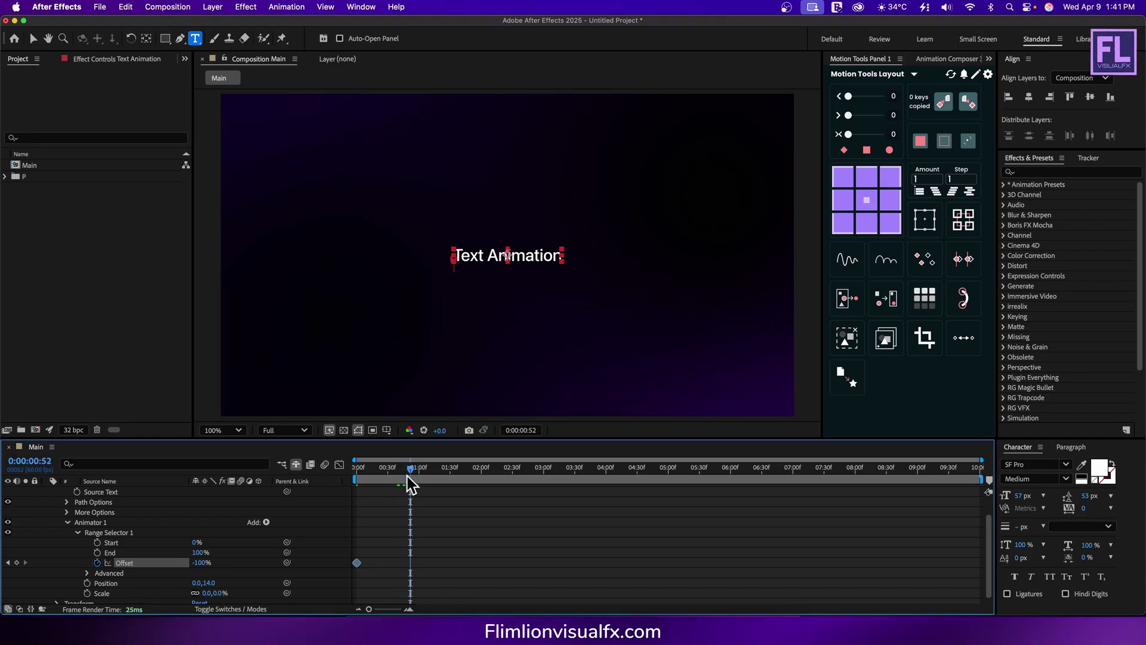
drag(197, 564, 352, 554)
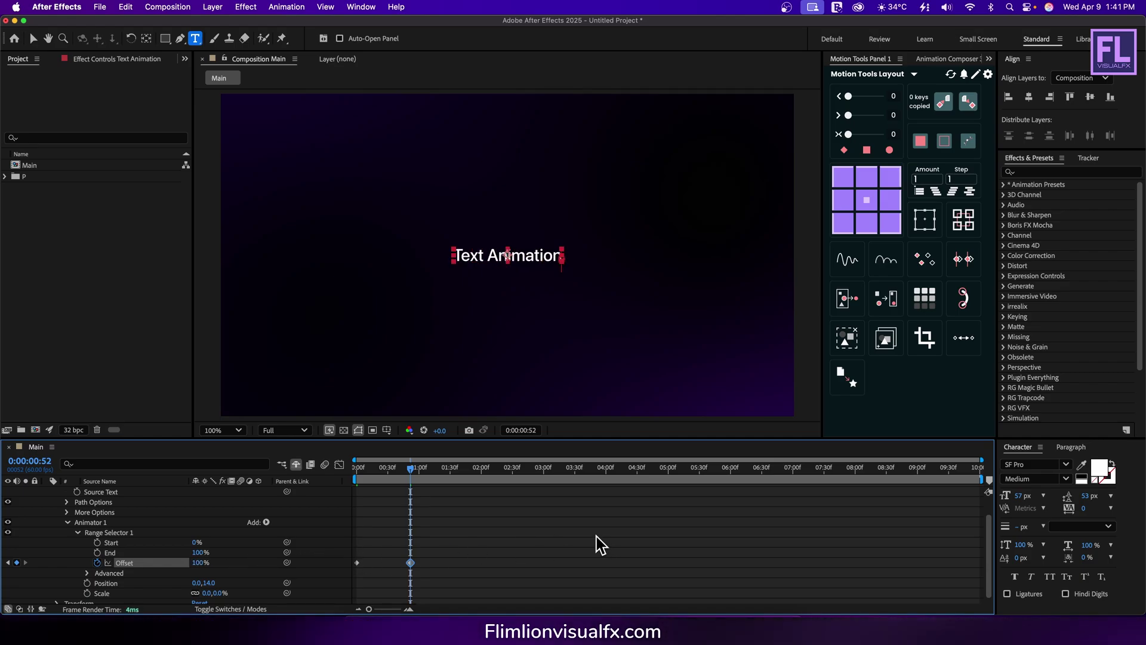
Review the Main composition's size, frame rate and duration settings
key(super+k)
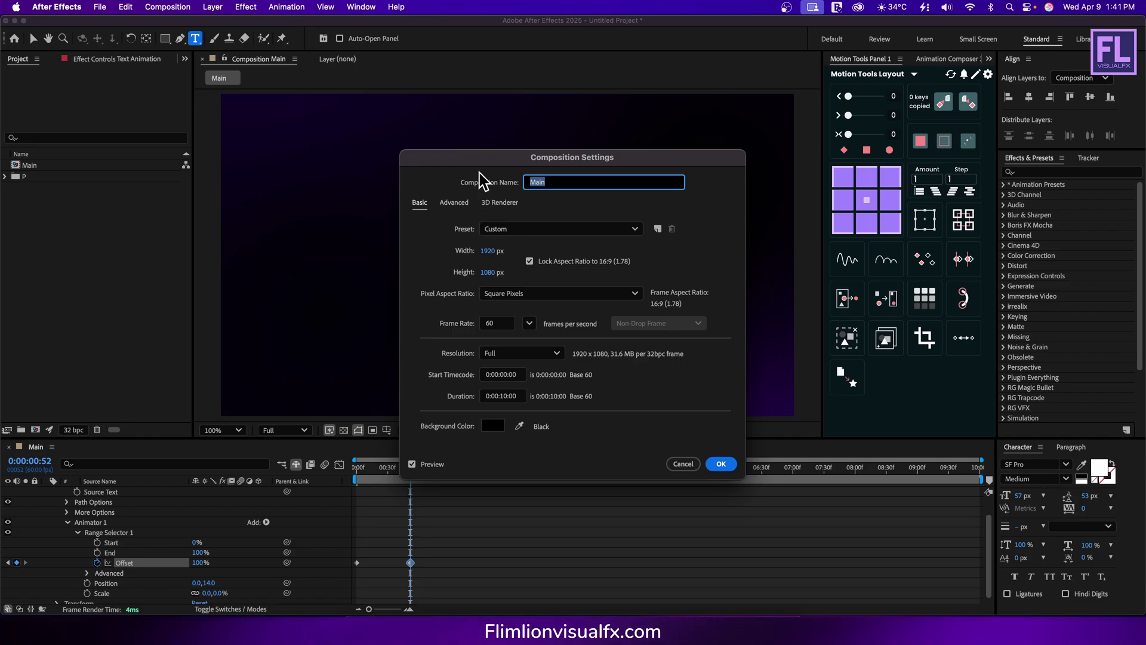
drag(486, 160, 464, 169)
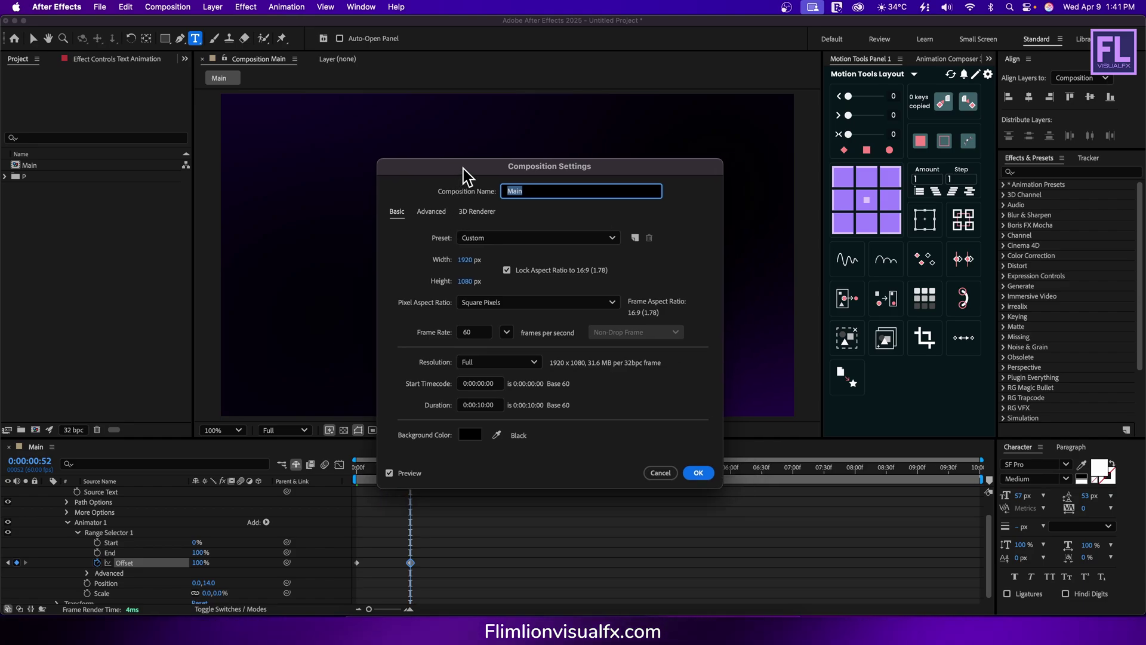
click(698, 472)
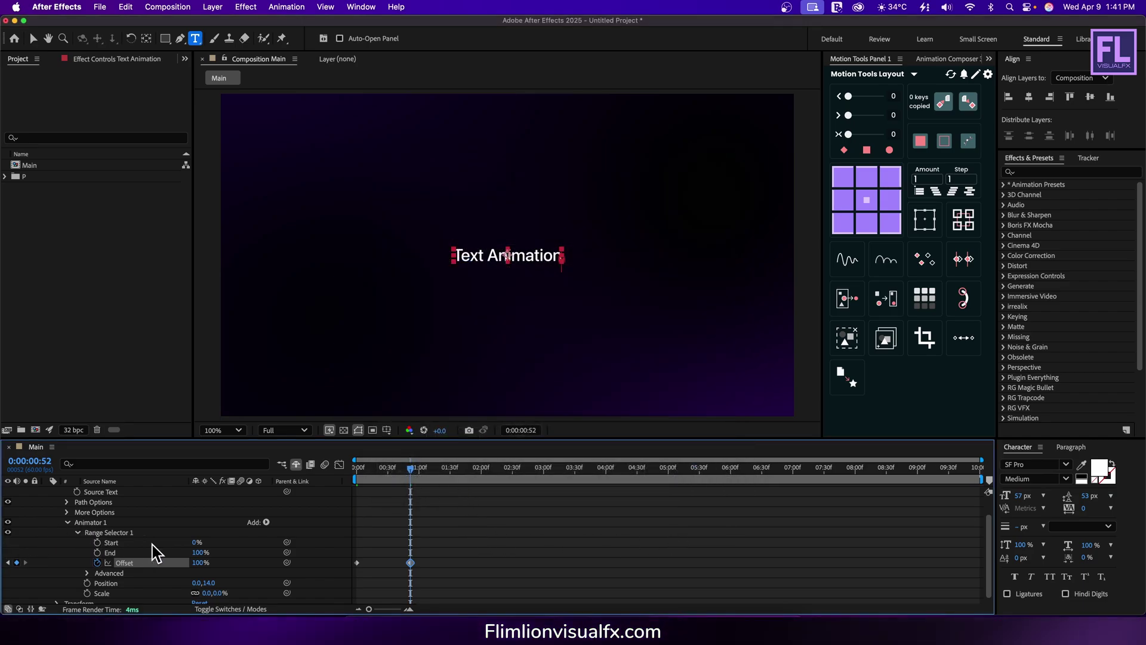
Set the range selector's Shape to Ramp Up, with Ease High at 50% and Ease Low at about 50%
scroll(157, 553, down, 1)
click(87, 568)
scroll(182, 572, down, 5)
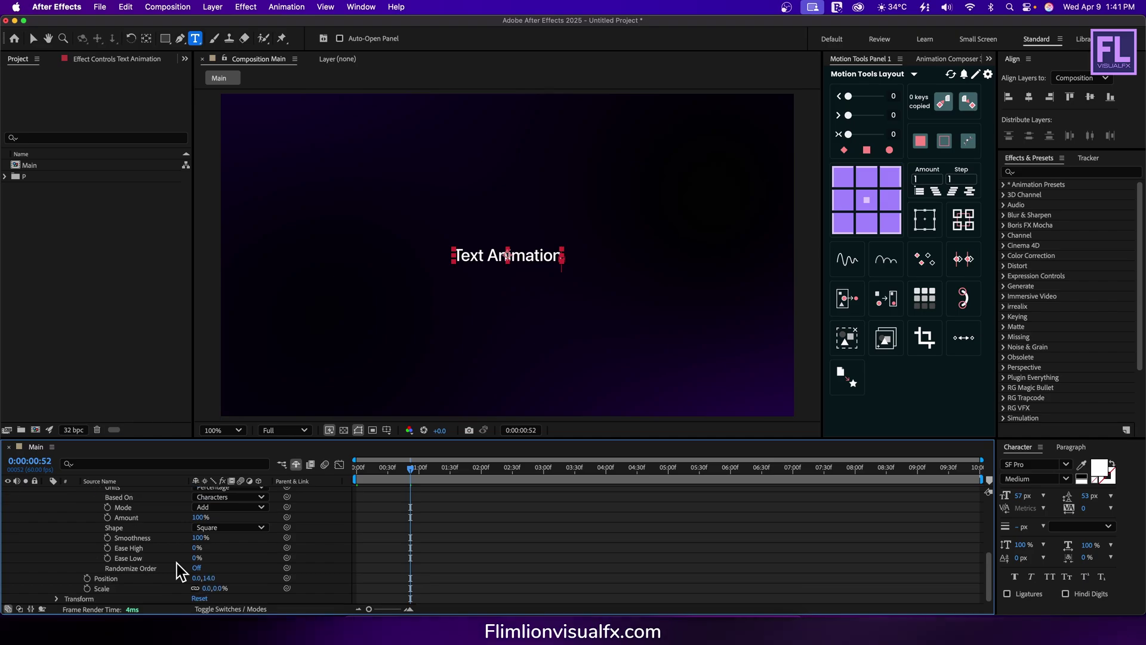
click(261, 538)
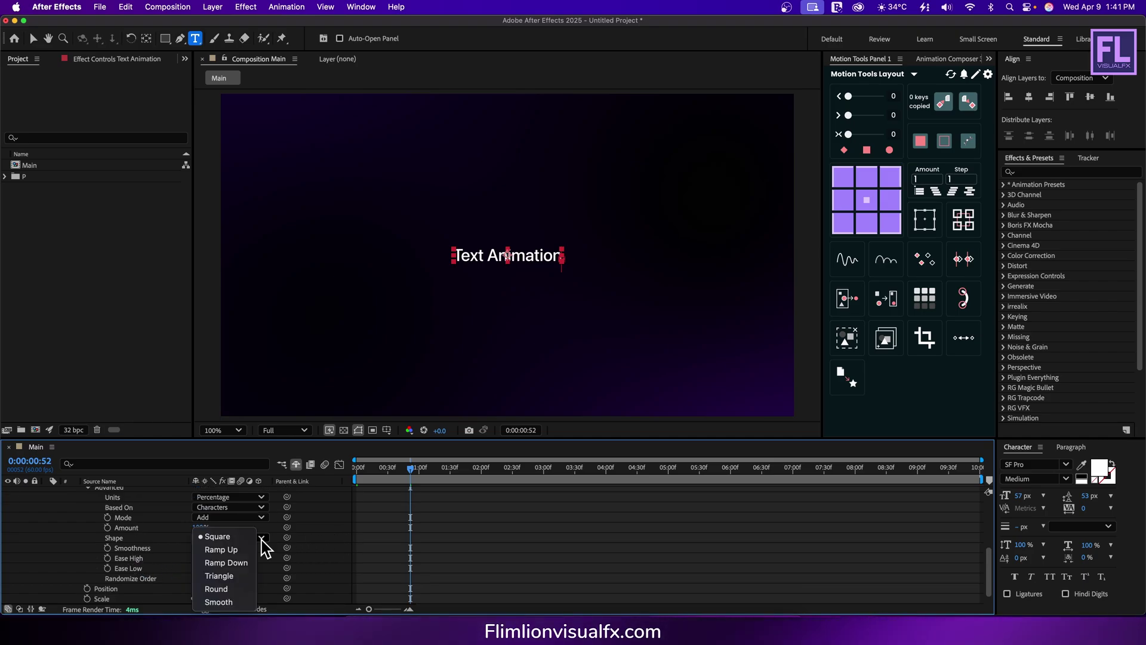
click(220, 549)
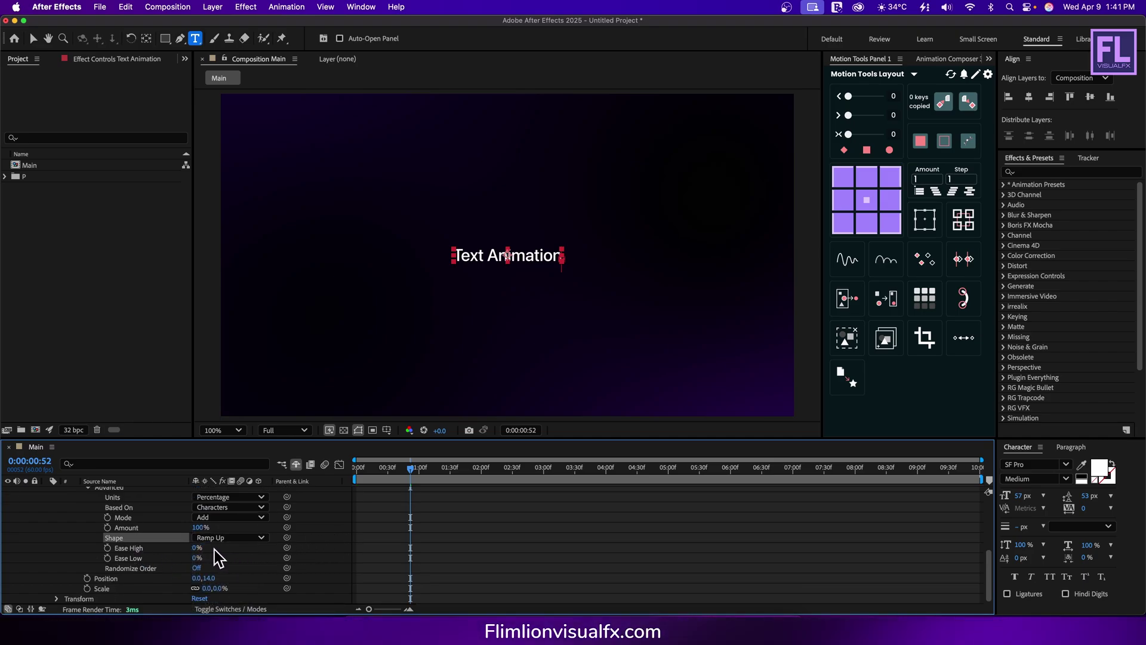
drag(197, 550, 249, 550)
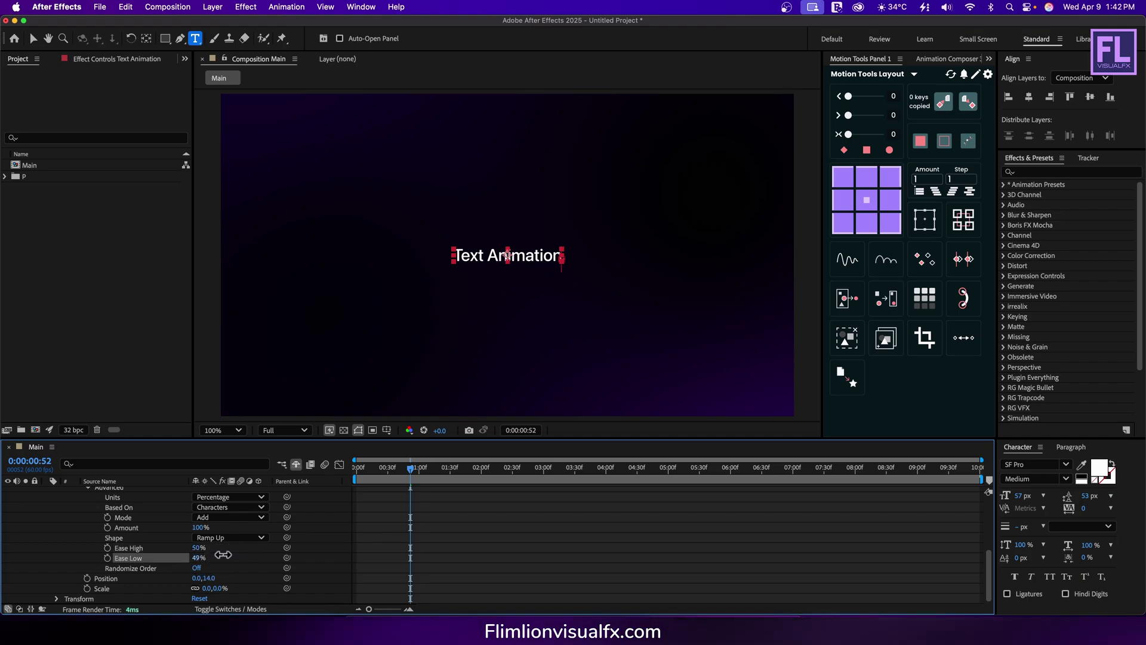
Collapse Animator 1 and preview the text animation in the timeline
scroll(179, 542, up, 5)
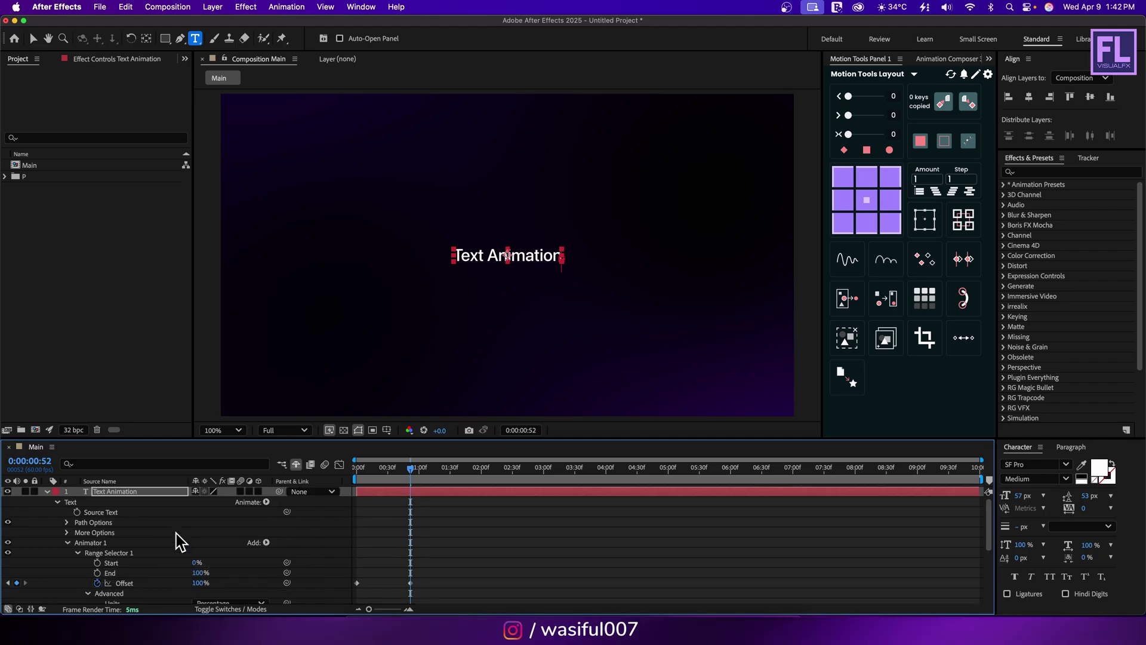
click(67, 543)
drag(410, 468, 446, 476)
key(space)
click(436, 561)
Duplicate Animator 1 and shift the copy's two Offset keyframes about 6 frames later
click(97, 544)
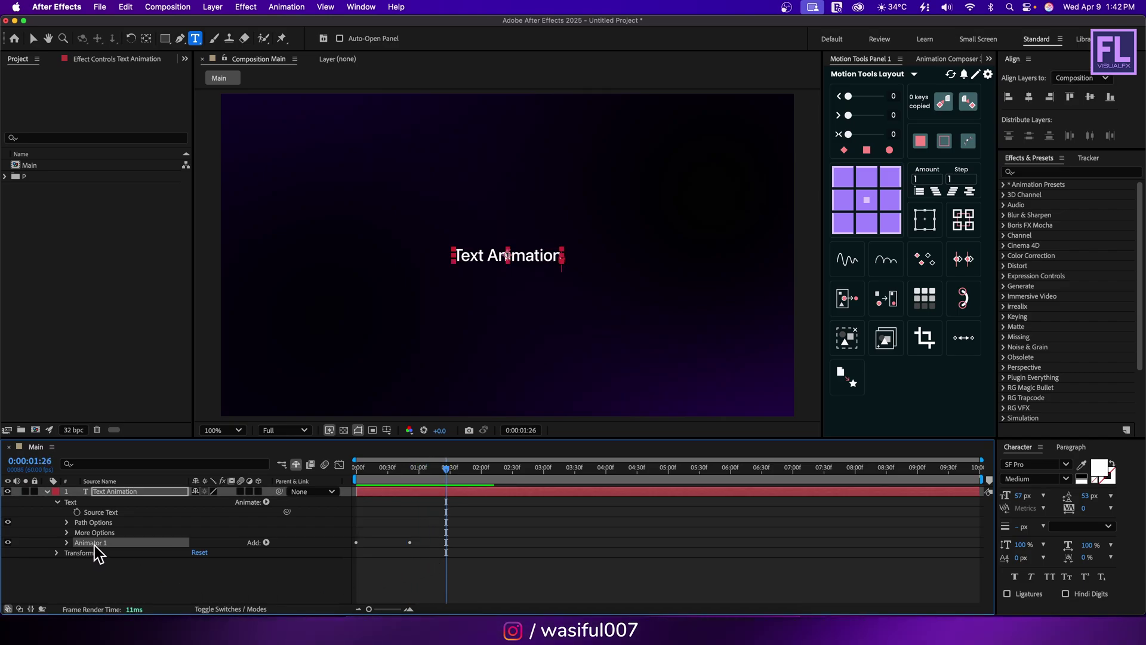
key(super+d)
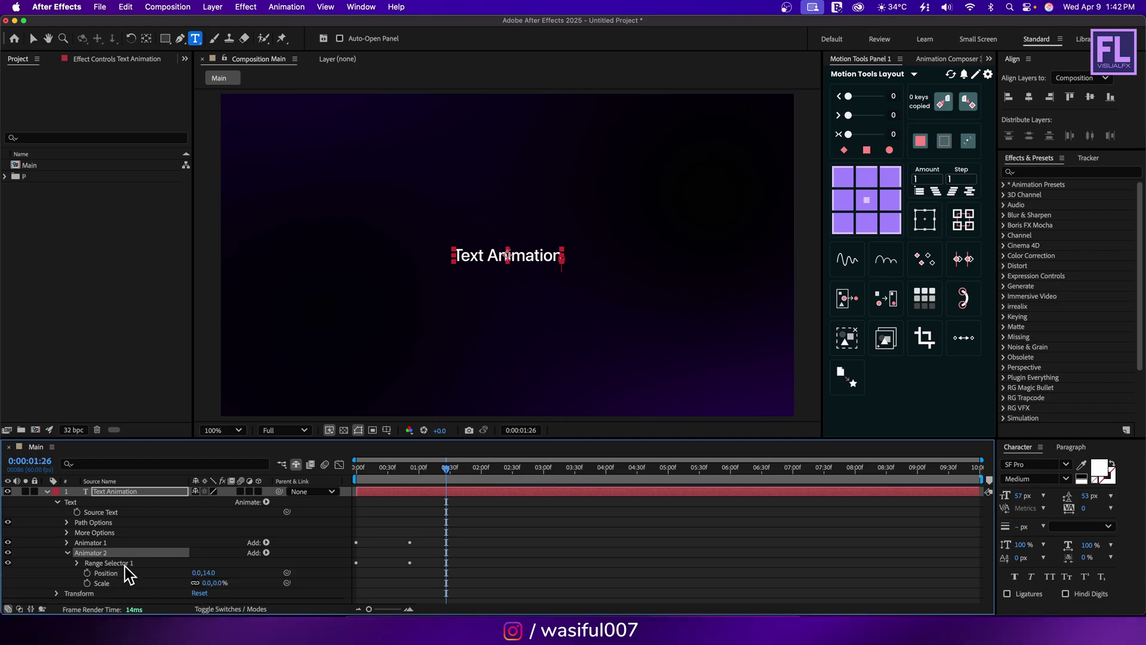
click(78, 563)
scroll(143, 570, down, 2)
click(124, 562)
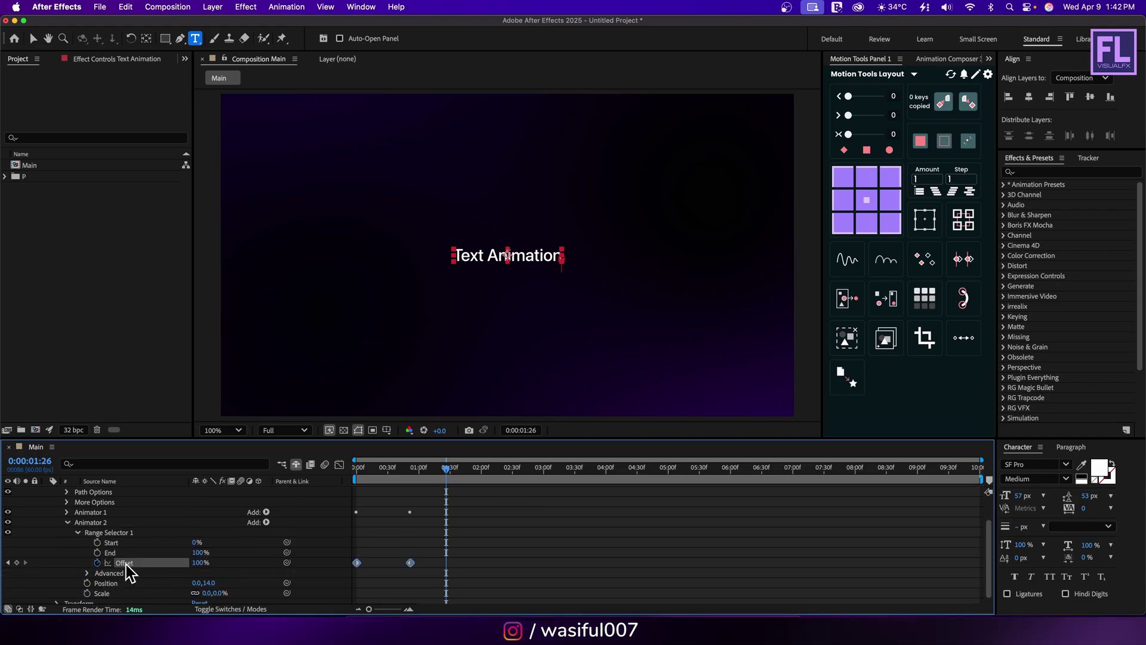
drag(434, 569, 365, 568)
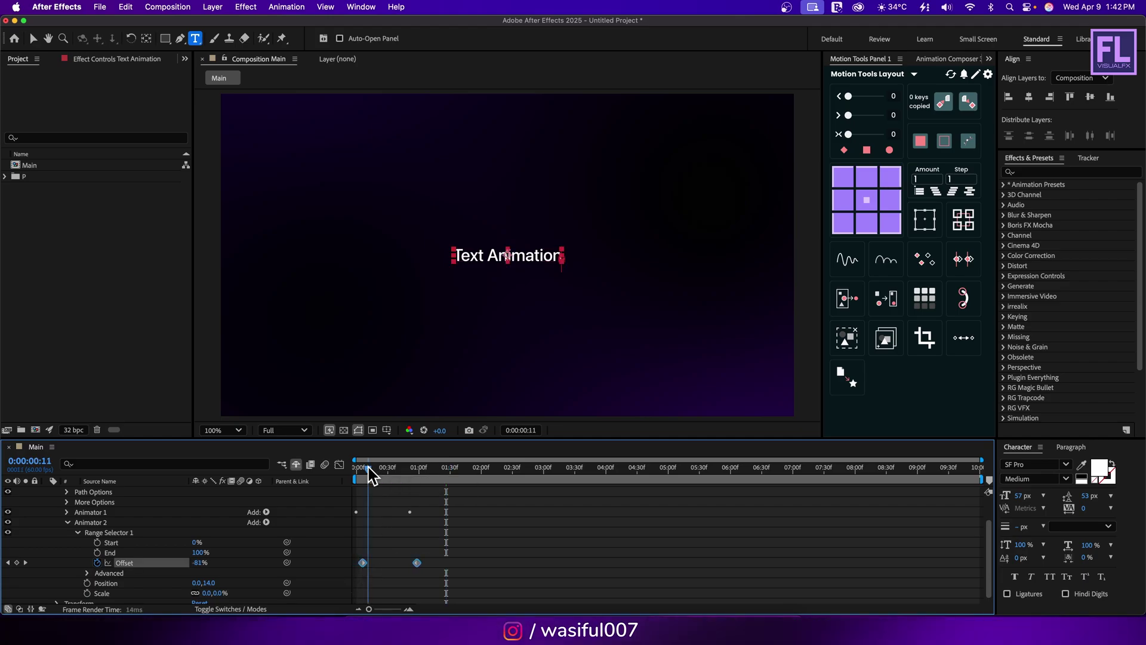
drag(368, 468, 430, 471)
Set Animator 2's Position to 0, -14 and its Scale to 100%
scroll(258, 548, down, 1)
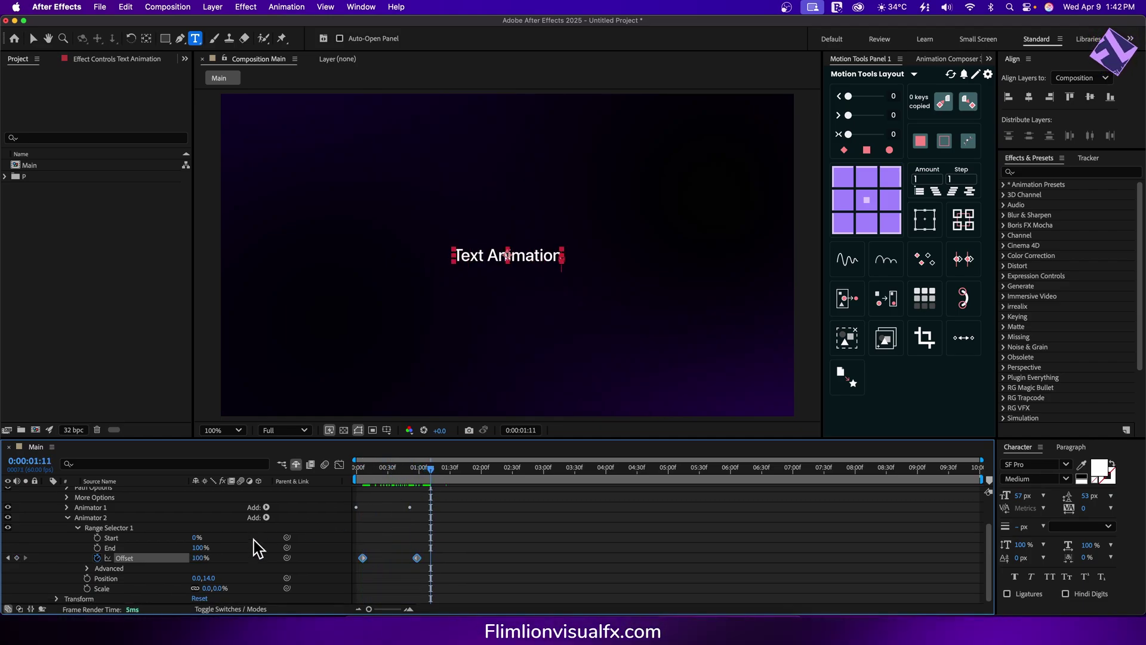
key(BackSpace)
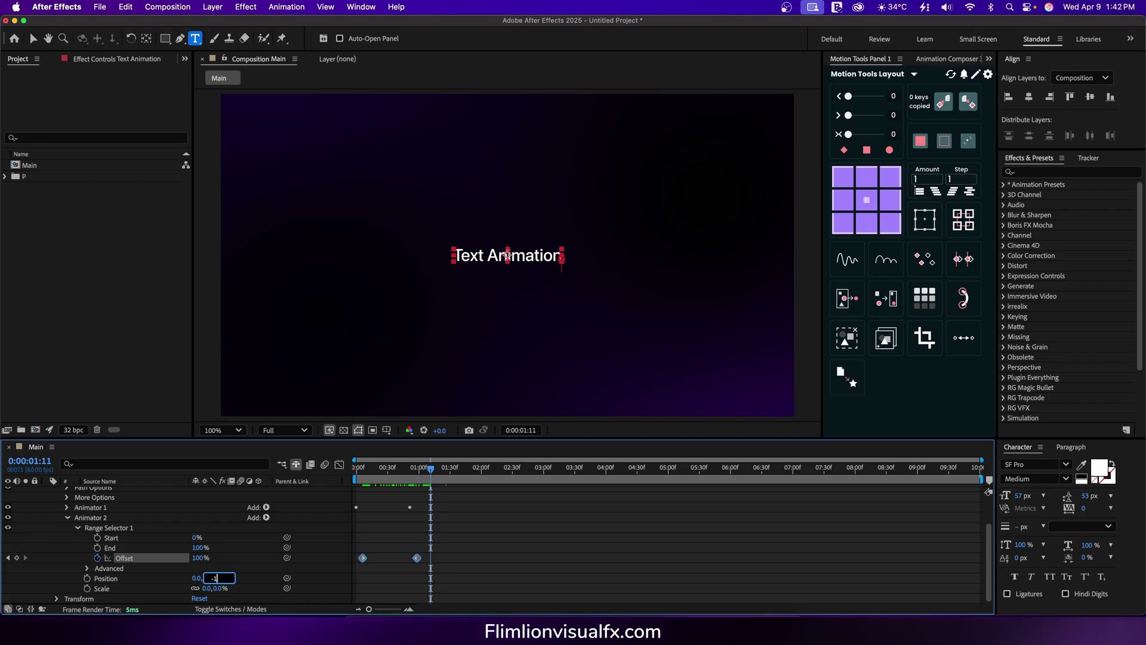
key(Return)
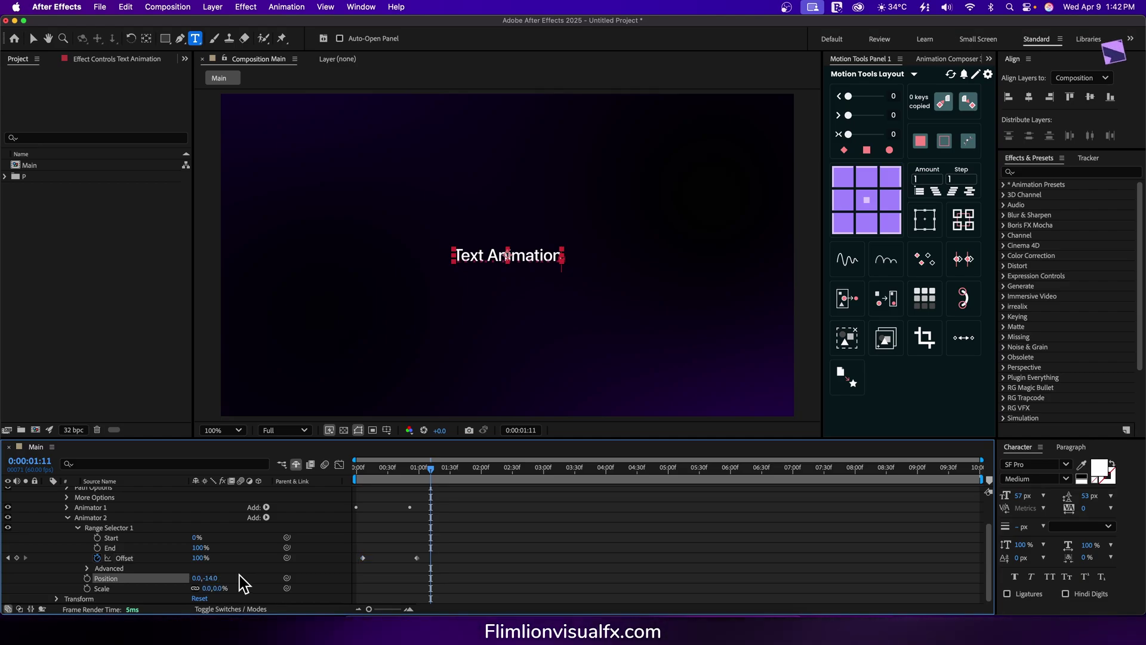
click(223, 588)
text(100)
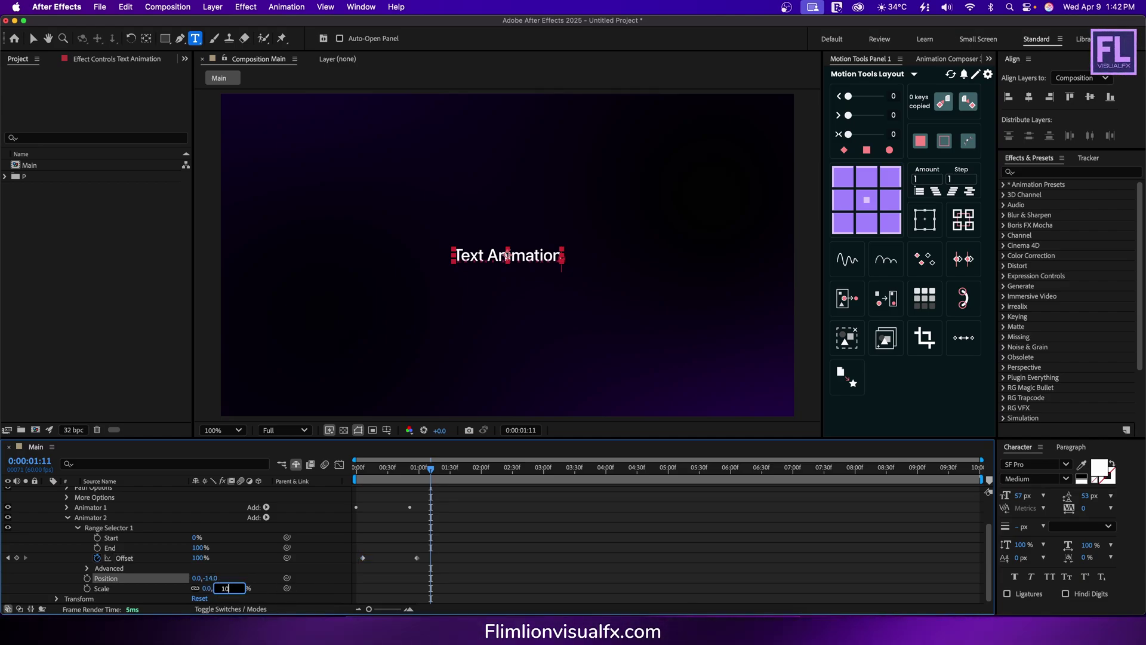
key(Return)
Preview the text animation from the start of the composition
key(shift+Page_Up)
key(shift+Page_Up)
key(shift+Page_Up)
key(shift+Page_Up)
key(shift+Page_Up)
key(shift+Page_Up)
key(shift+Page_Up)
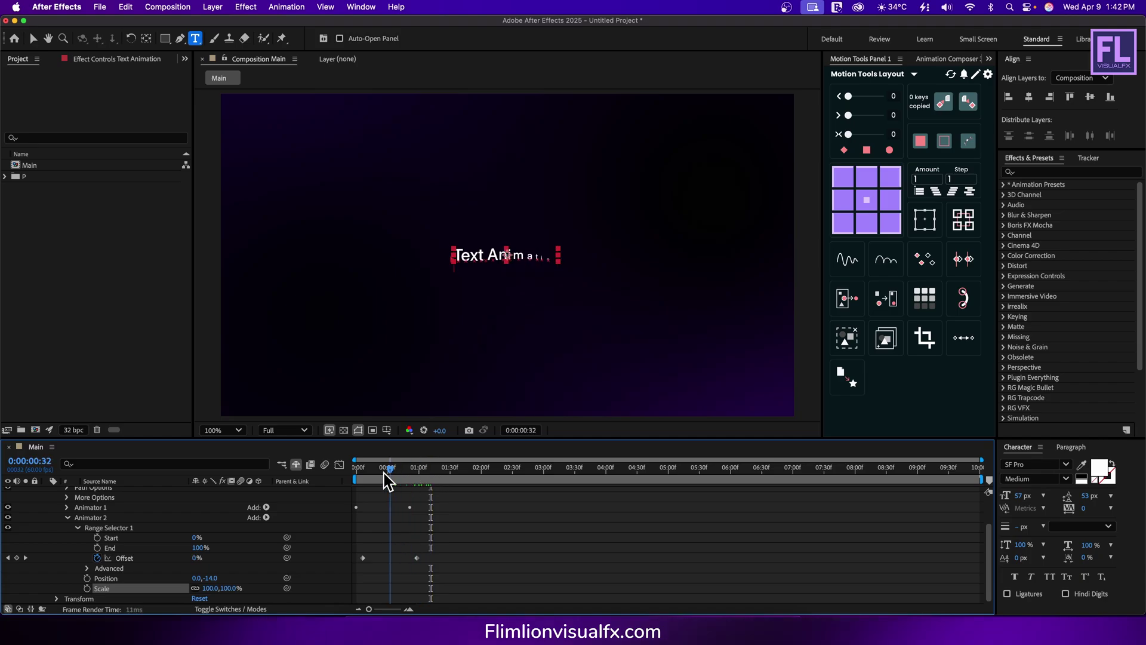
key(space)
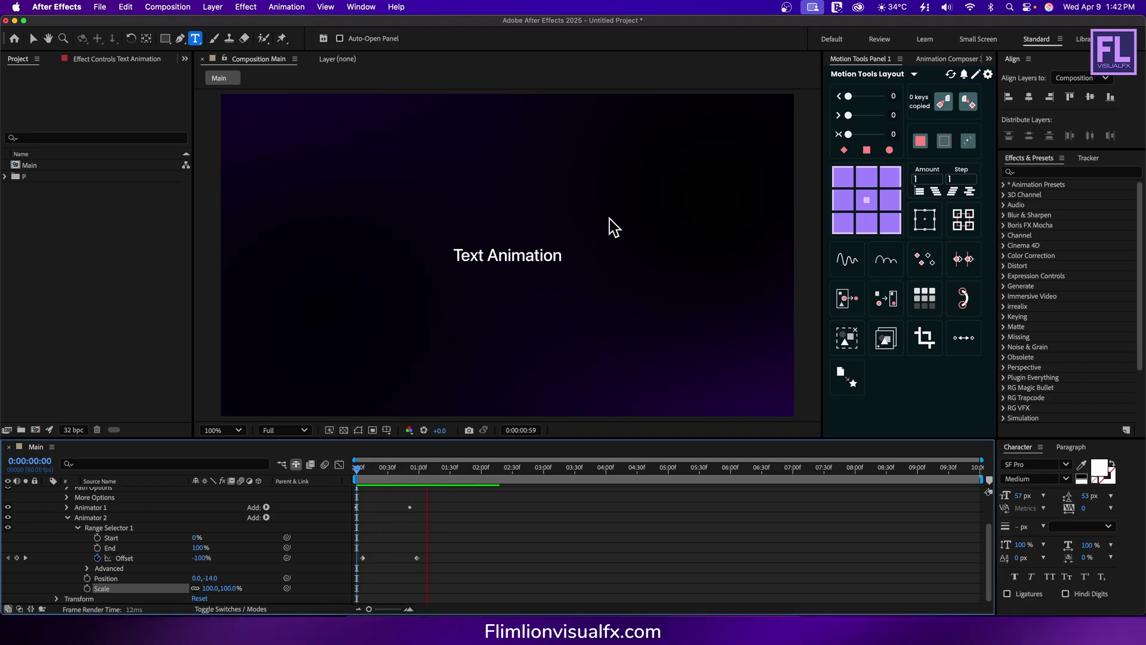
Reveal the Text Animation layer's keyframes and apply Easy Ease to all four Offset keyframes of both range selectors
key(period)
scroll(95, 524, up, 3)
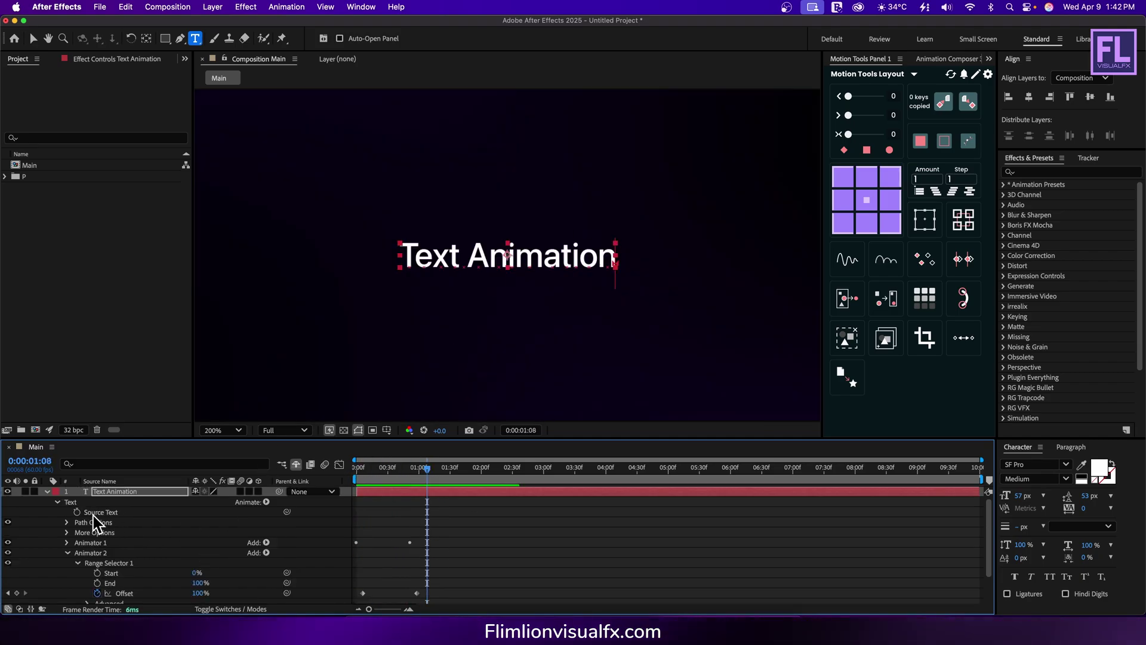
click(46, 492)
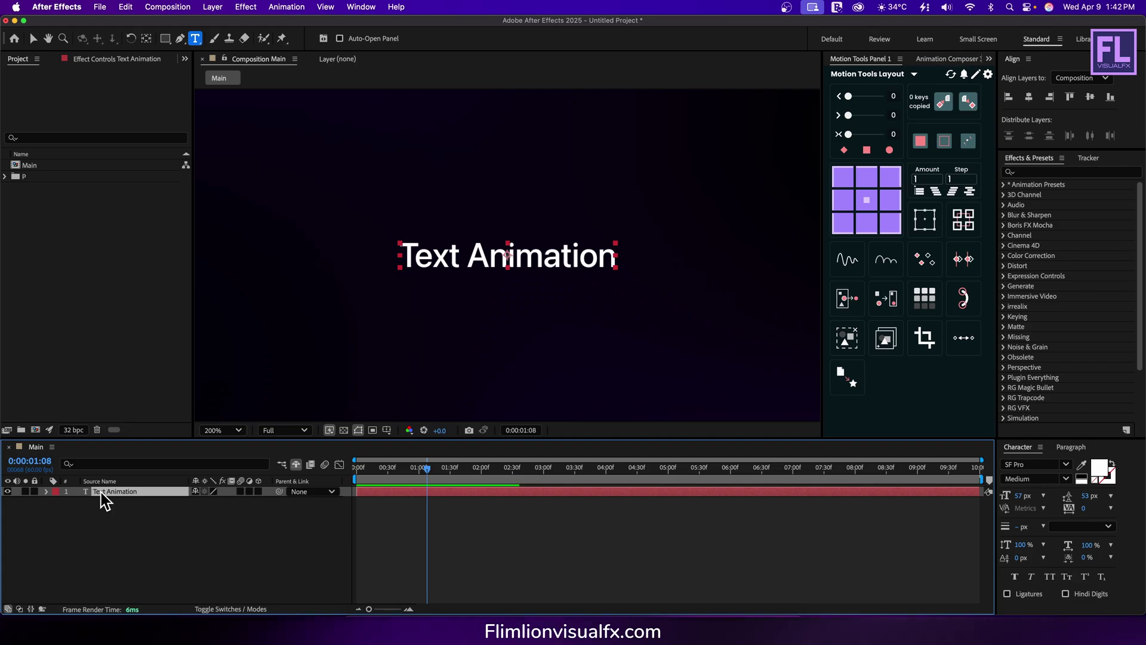
key(u)
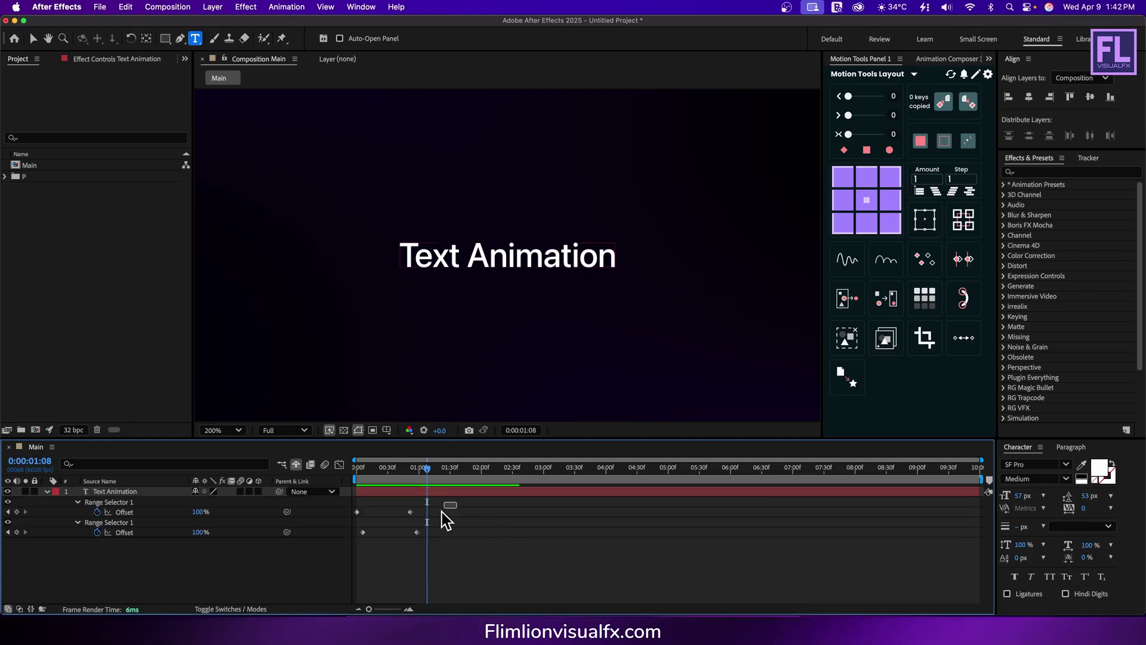
drag(457, 501, 353, 552)
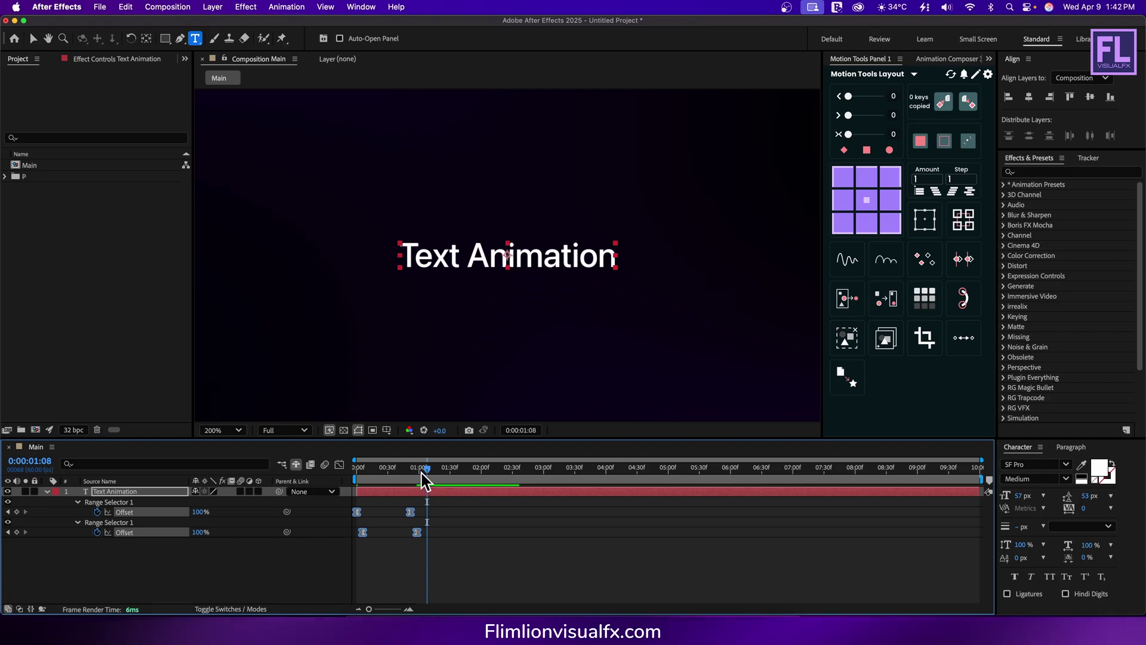
Play back the eased text animation from the first frame, then collapse the layer's properties
key(Home)
key(space)
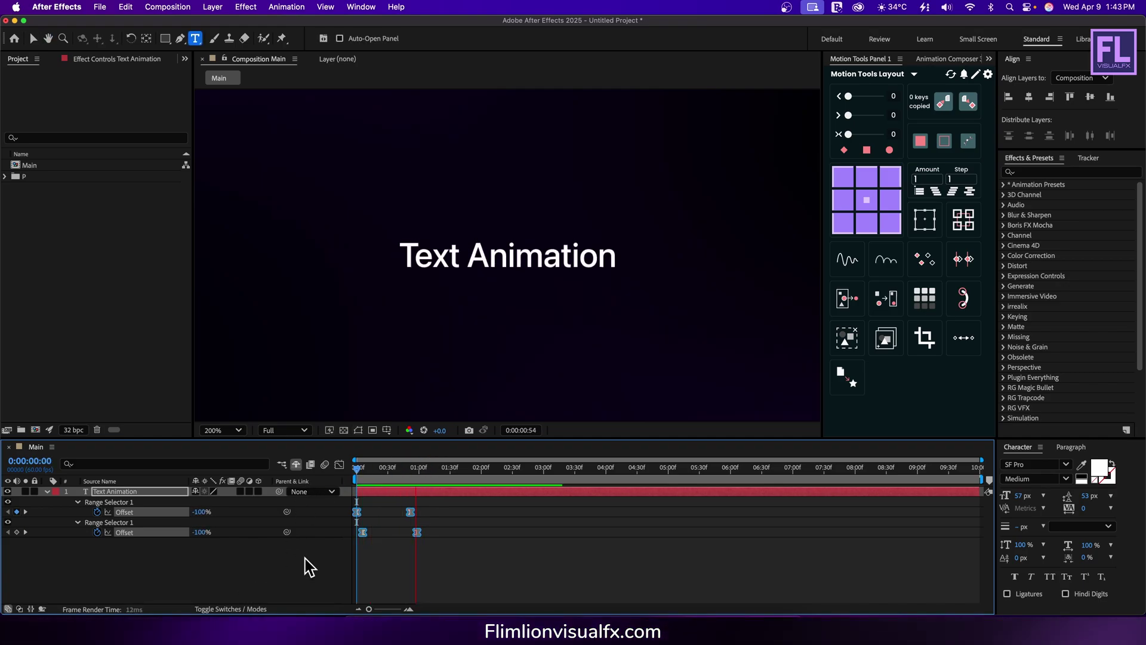
drag(452, 477, 416, 478)
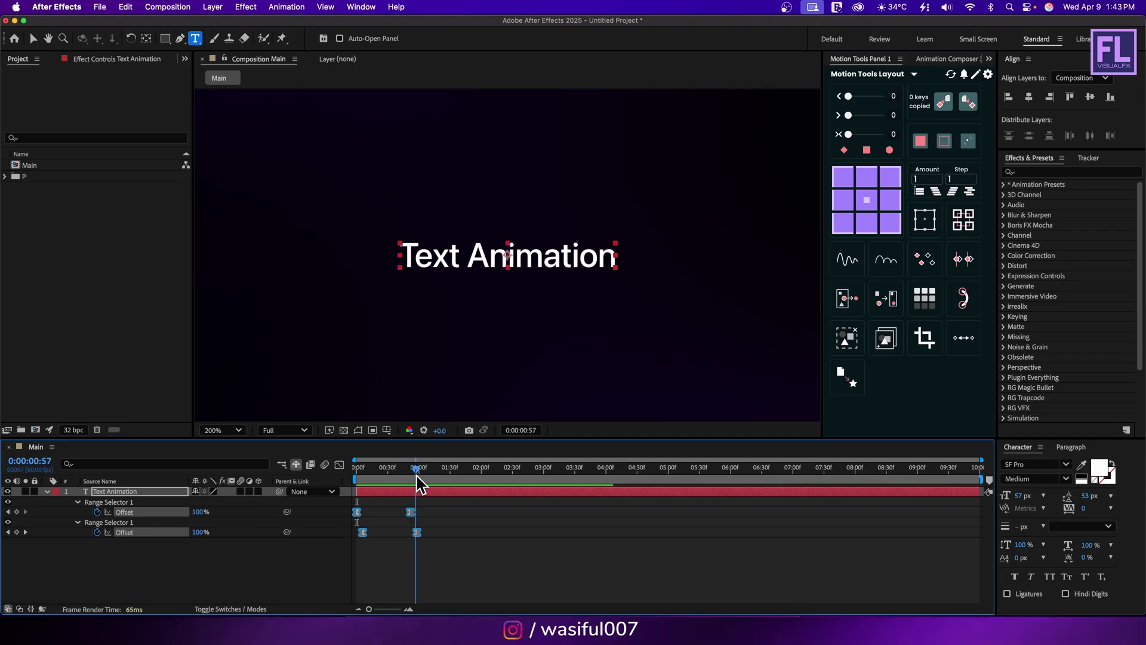
click(47, 491)
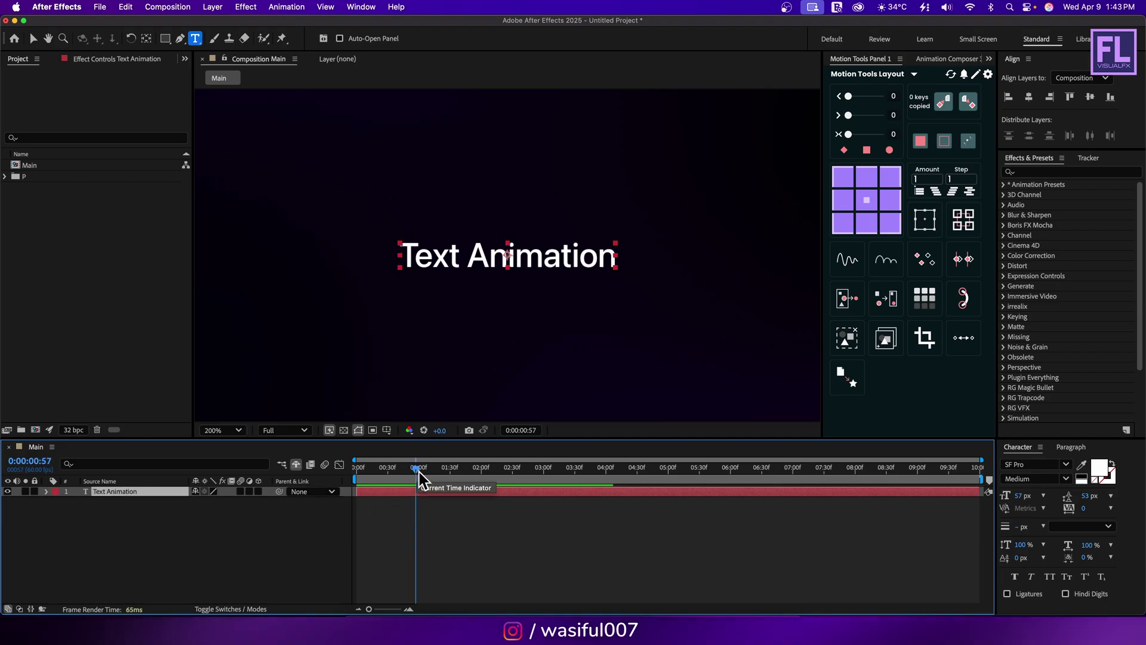
Apply Gaussian Blur to the Text Animation layer and keyframe its Blurriness at 160 on the first frame
drag(420, 478, 338, 478)
key(ctrl+space)
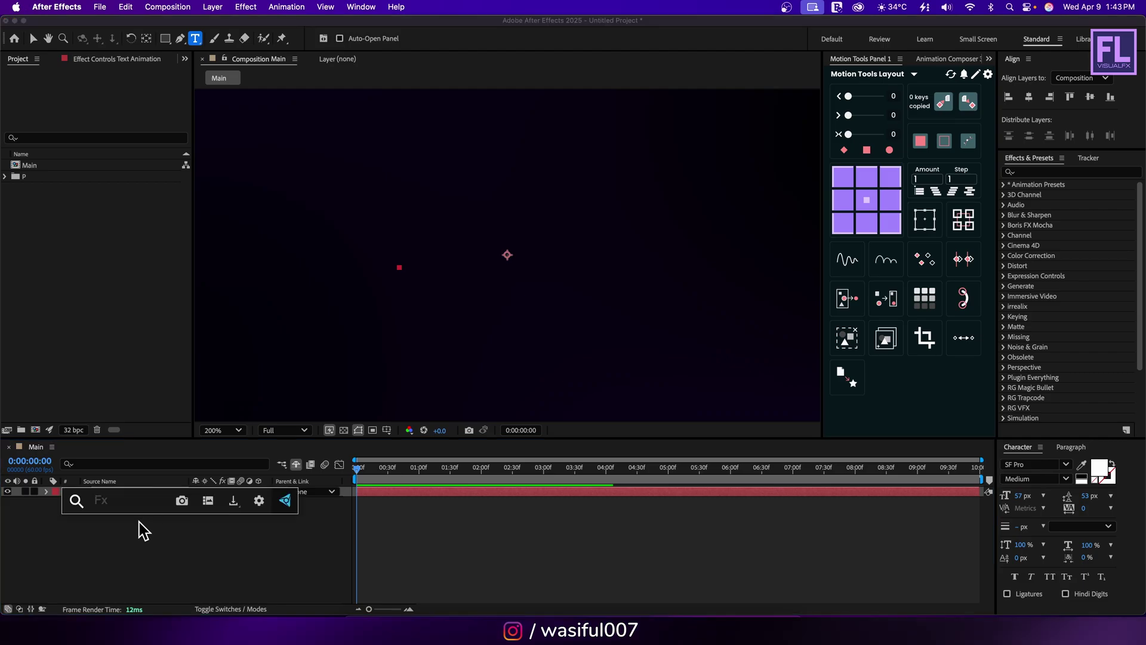
text(gau)
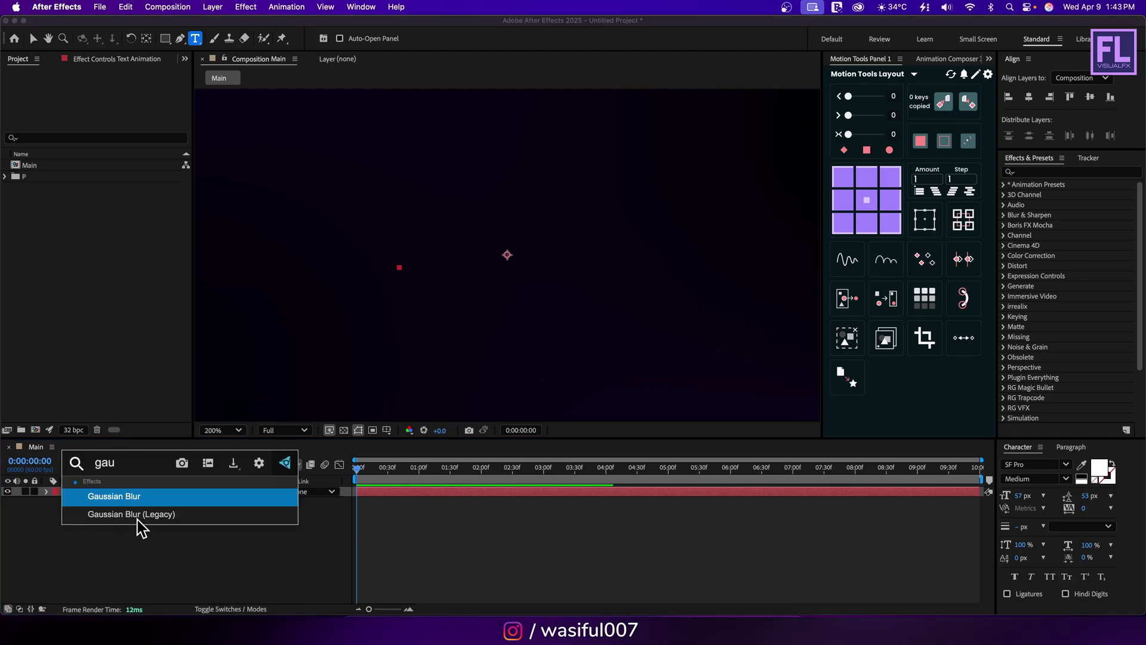
key(Return)
key(v)
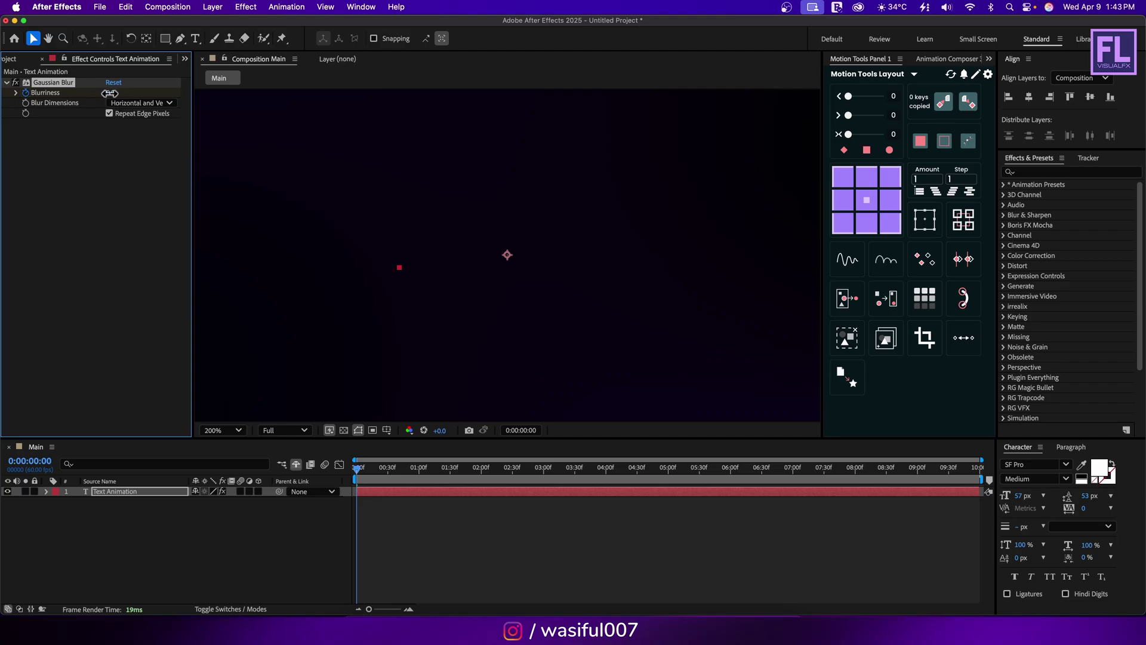
text(160)
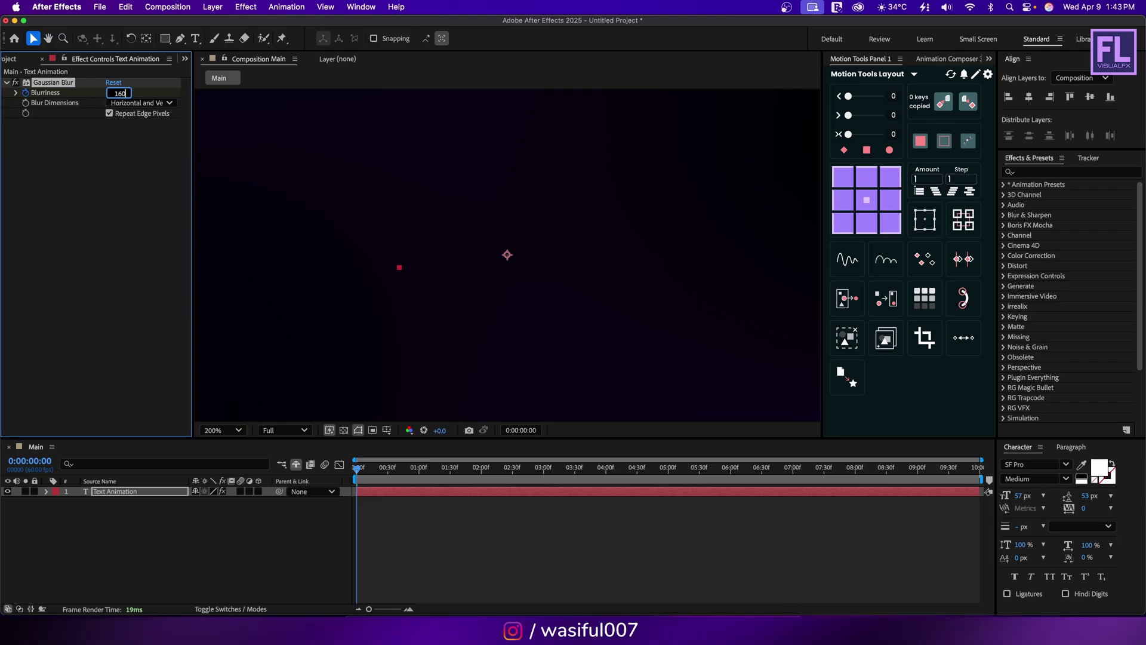
key(Return)
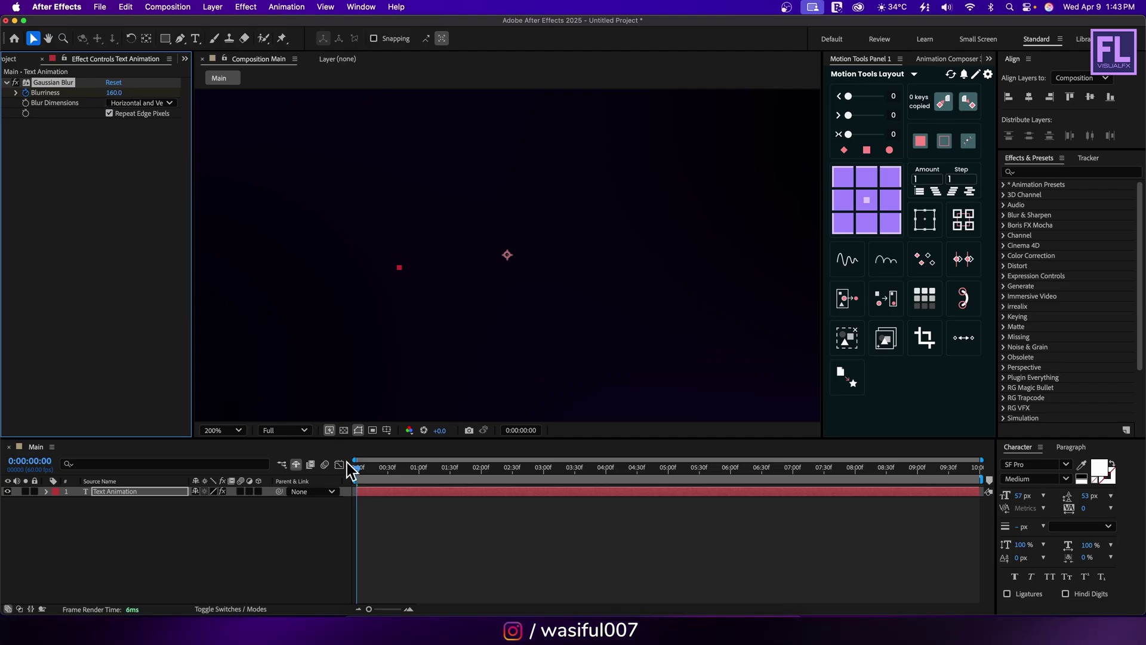
Turn off the blur's Repeat Edge Pixels option and keyframe Blurriness at 0 on frame 50
drag(358, 467, 398, 466)
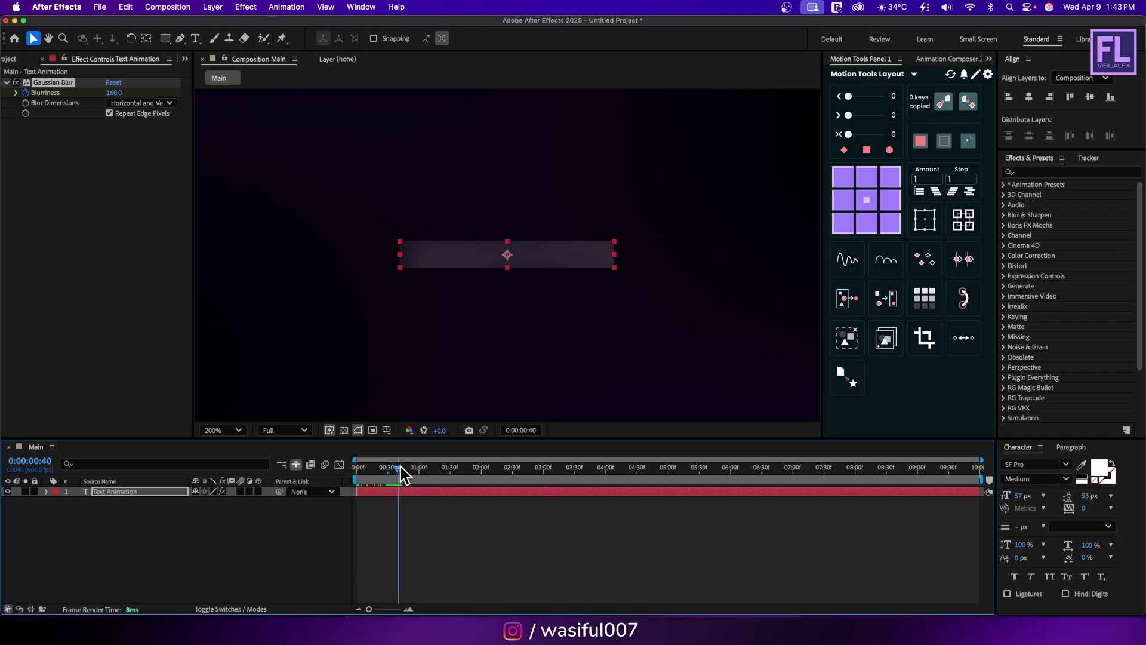
click(109, 113)
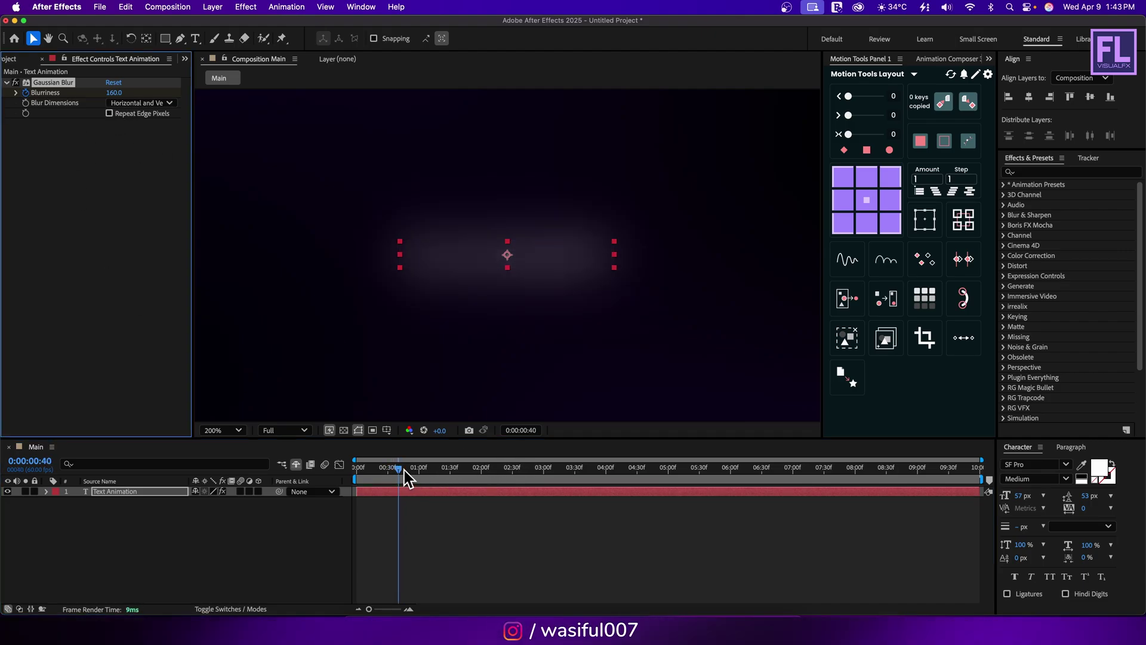
mouse_move(404, 471)
mouse_down()
mouse_move(372, 471)
mouse_move(410, 471)
mouse_up()
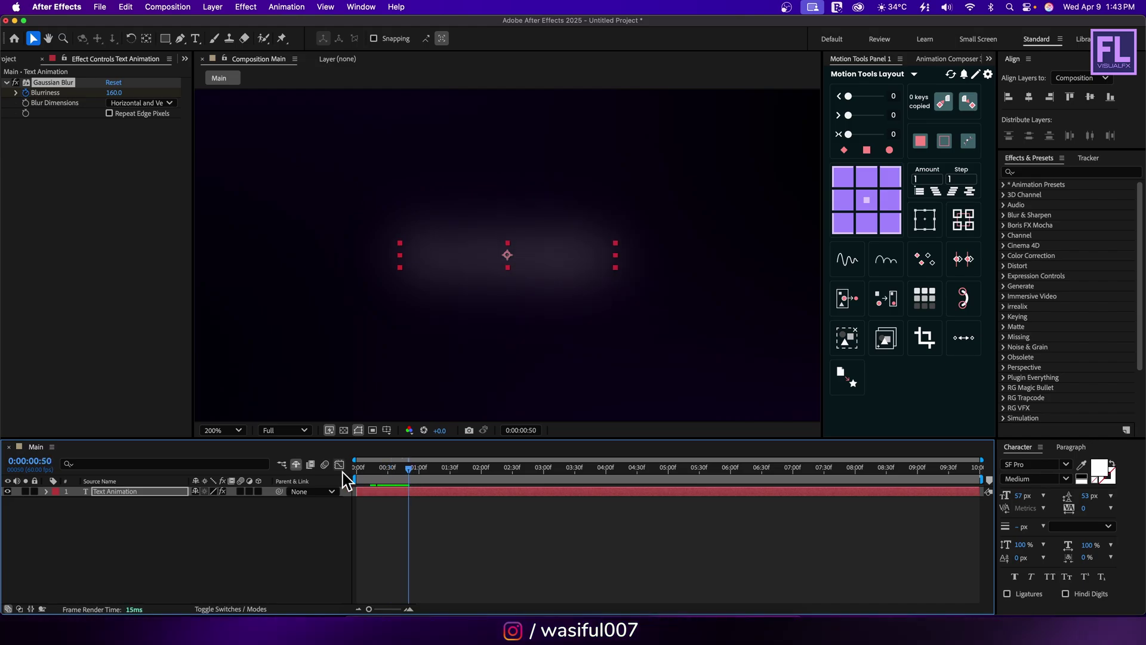
click(113, 93)
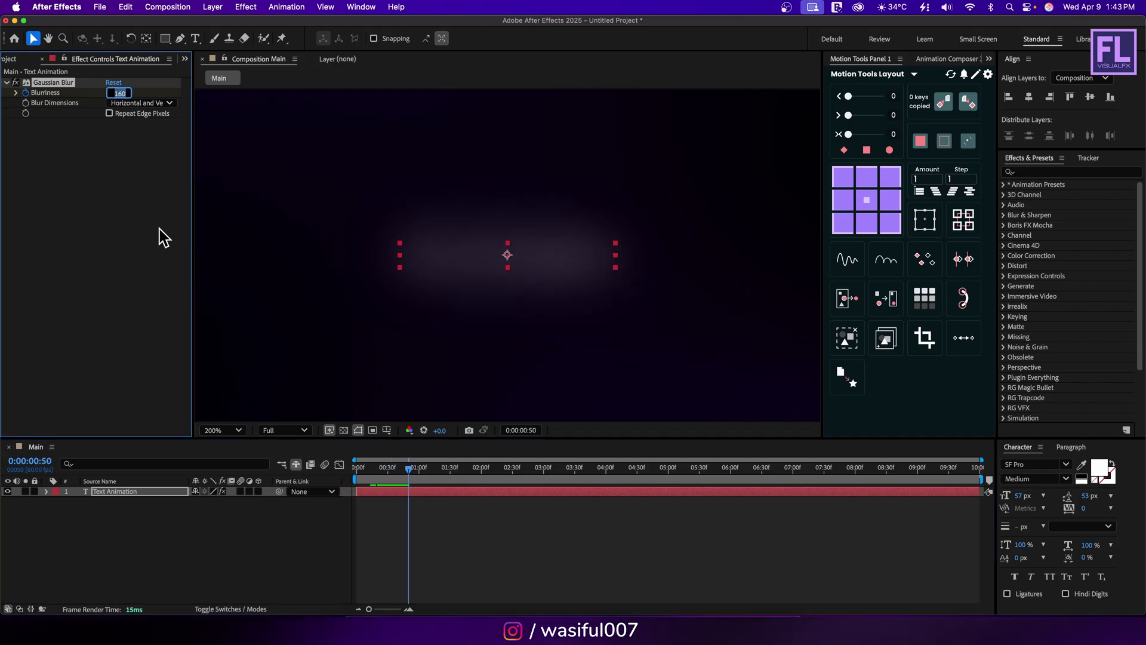
text(0)
key(Return)
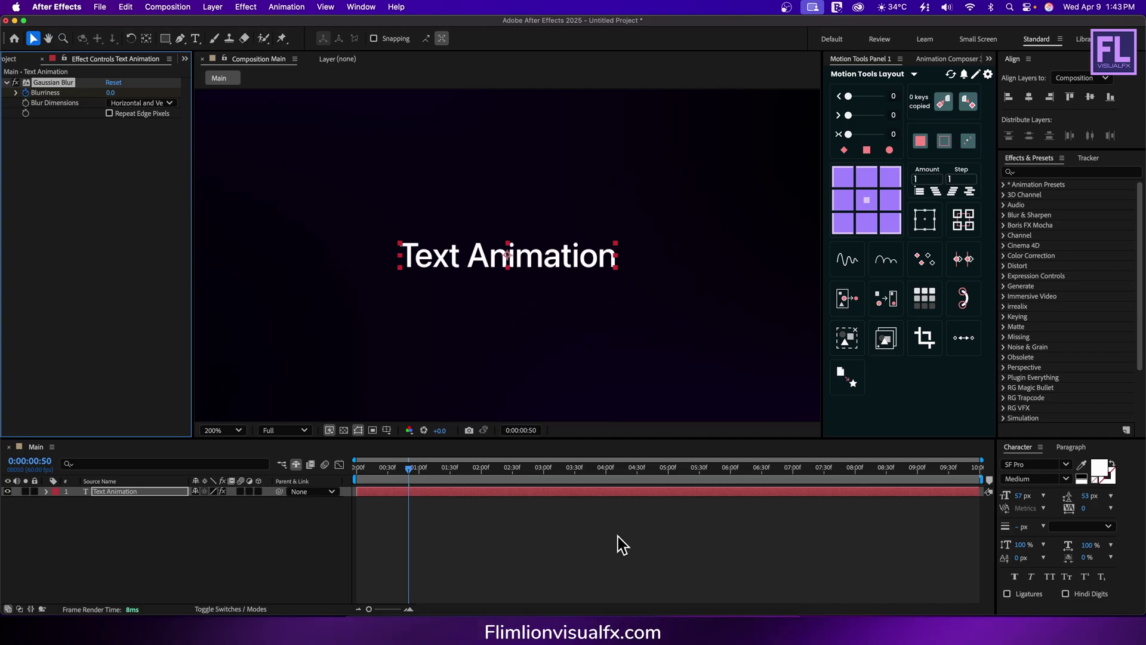
Check the blur-out timing and move the second Blurriness keyframe earlier, to about frame 43
drag(409, 468, 396, 470)
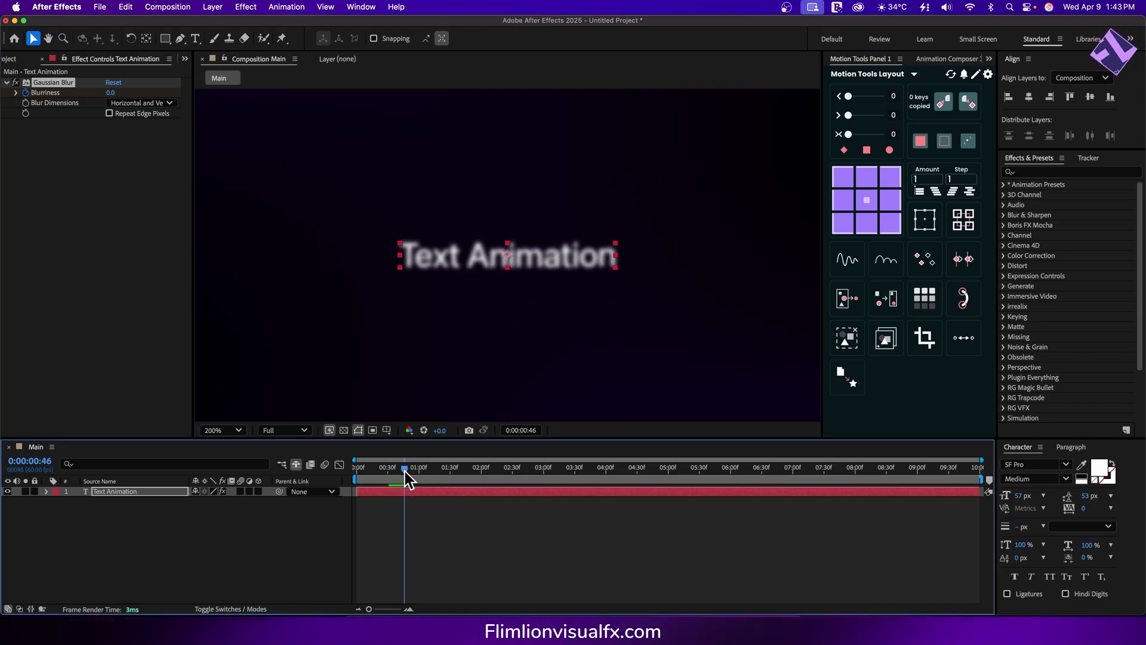
drag(404, 471, 399, 472)
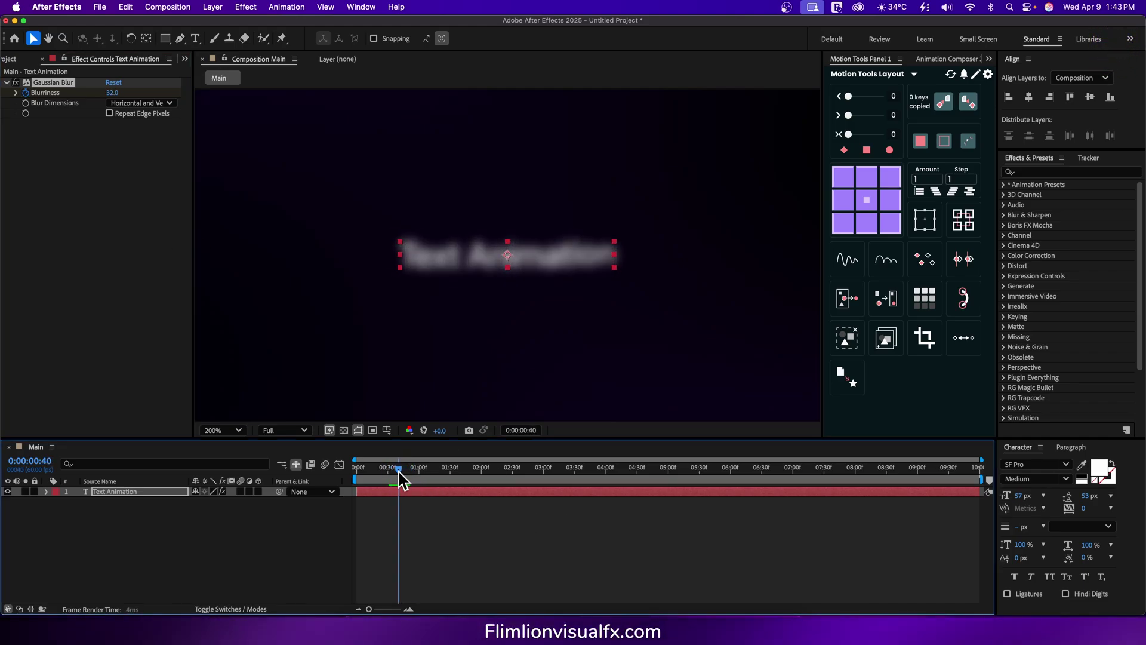
click(149, 496)
key(u)
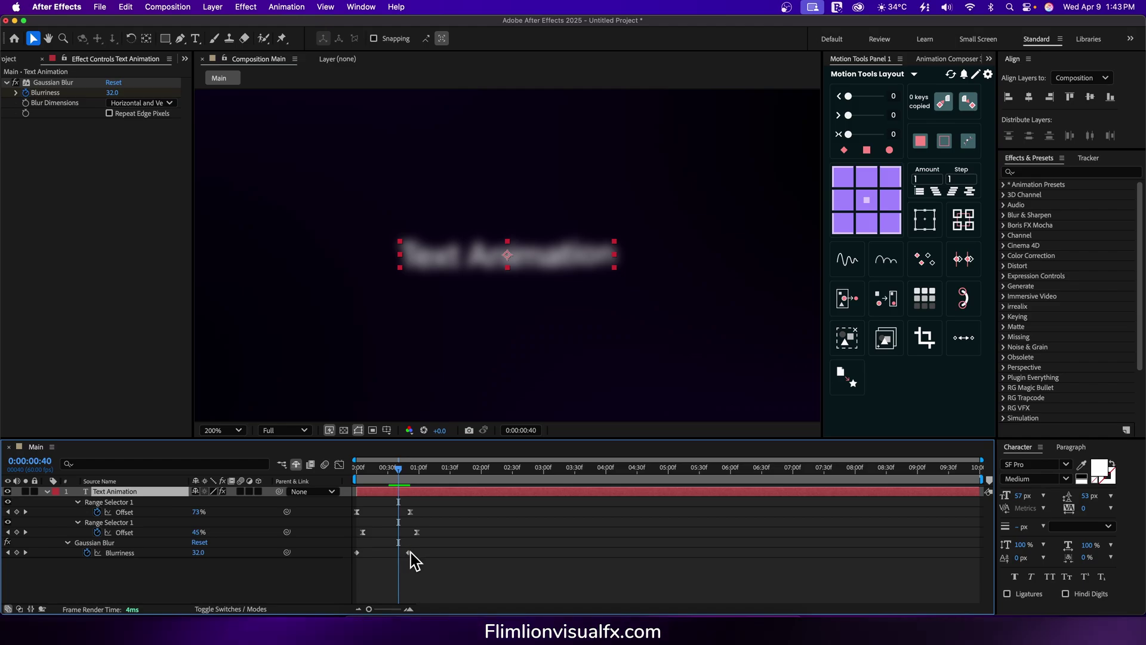
drag(410, 555, 402, 555)
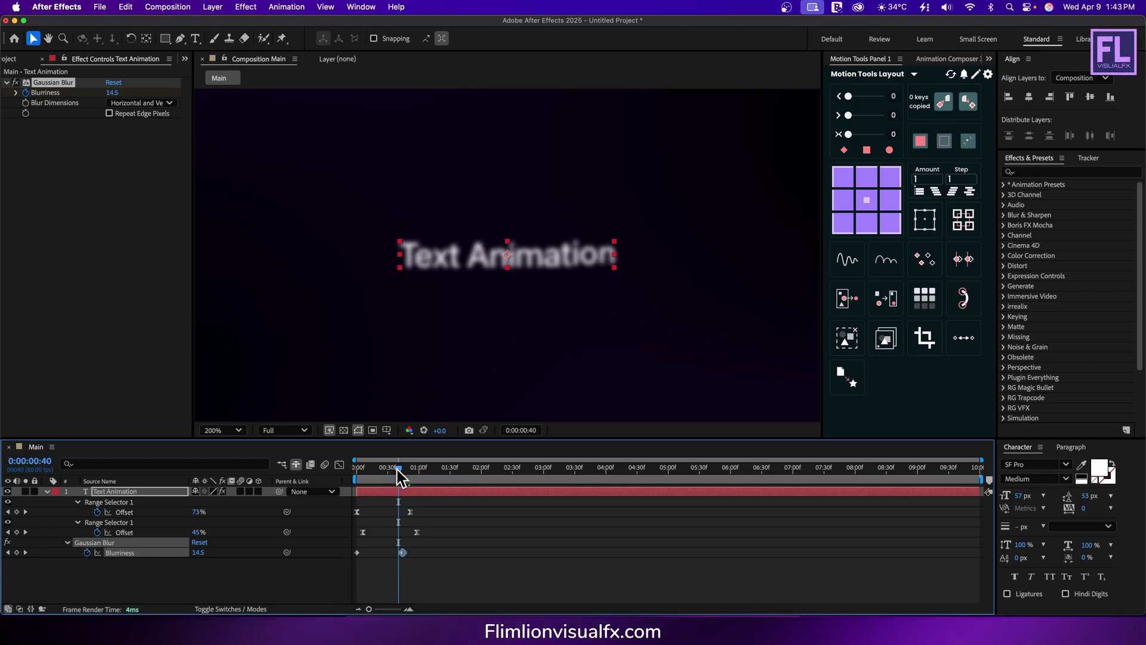
click(395, 470)
drag(395, 471, 401, 470)
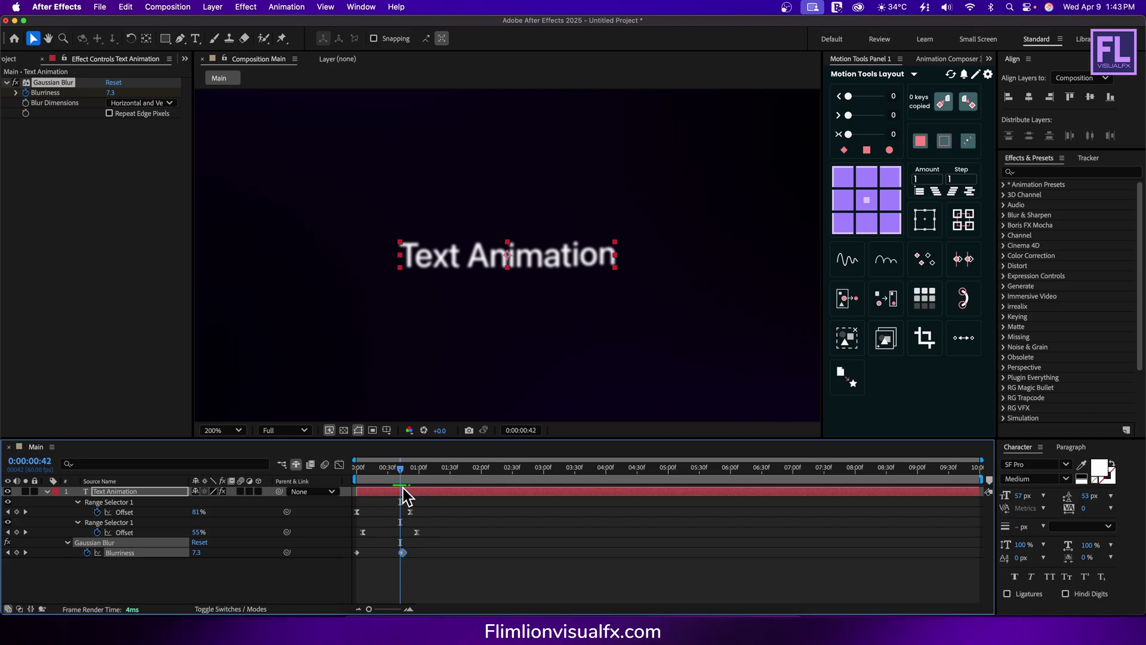
drag(404, 554, 402, 555)
drag(402, 474, 401, 471)
drag(398, 552, 402, 557)
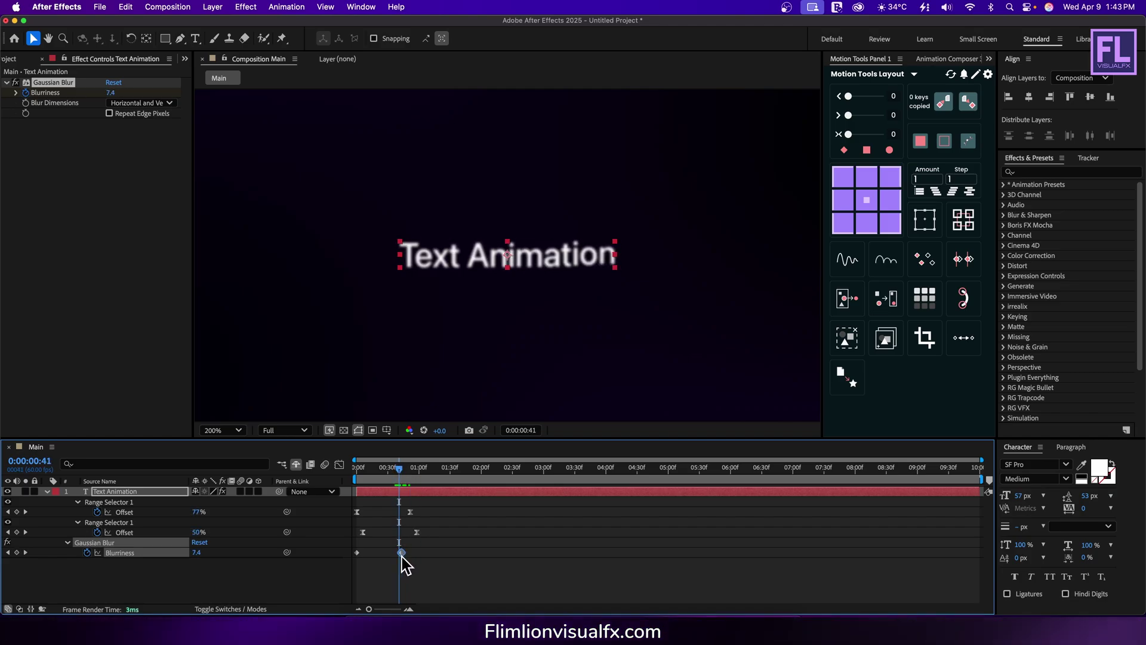
click(47, 494)
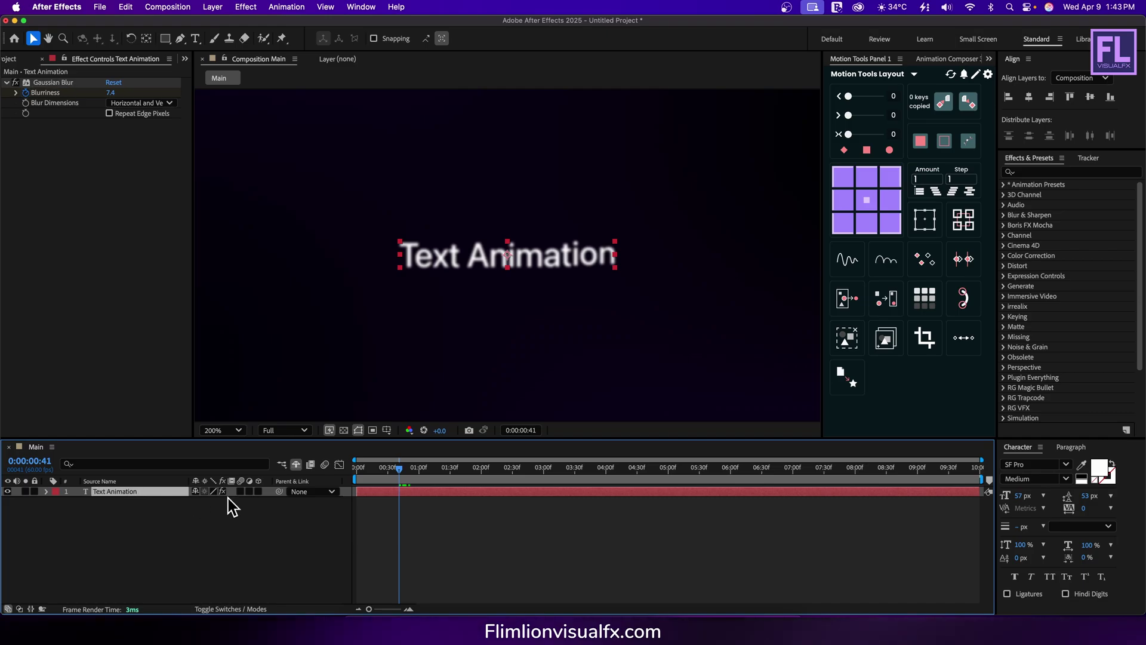
Apply the Fill effect to the Text Animation layer
drag(395, 468, 461, 465)
key(ctrl+space)
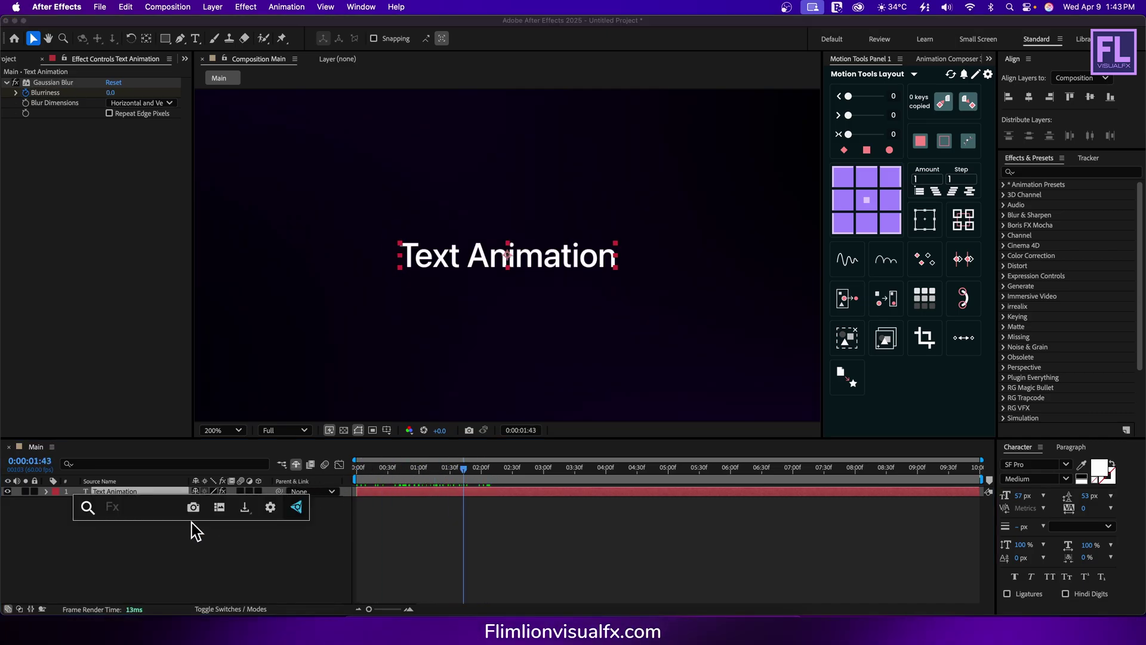
text(fill)
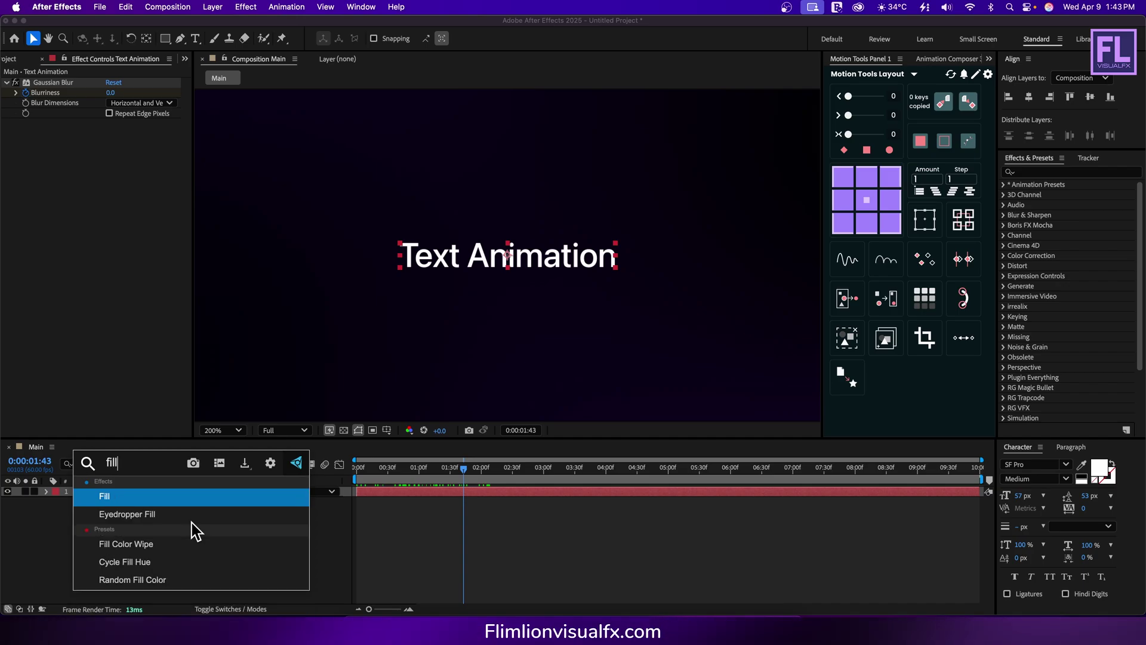
key(Return)
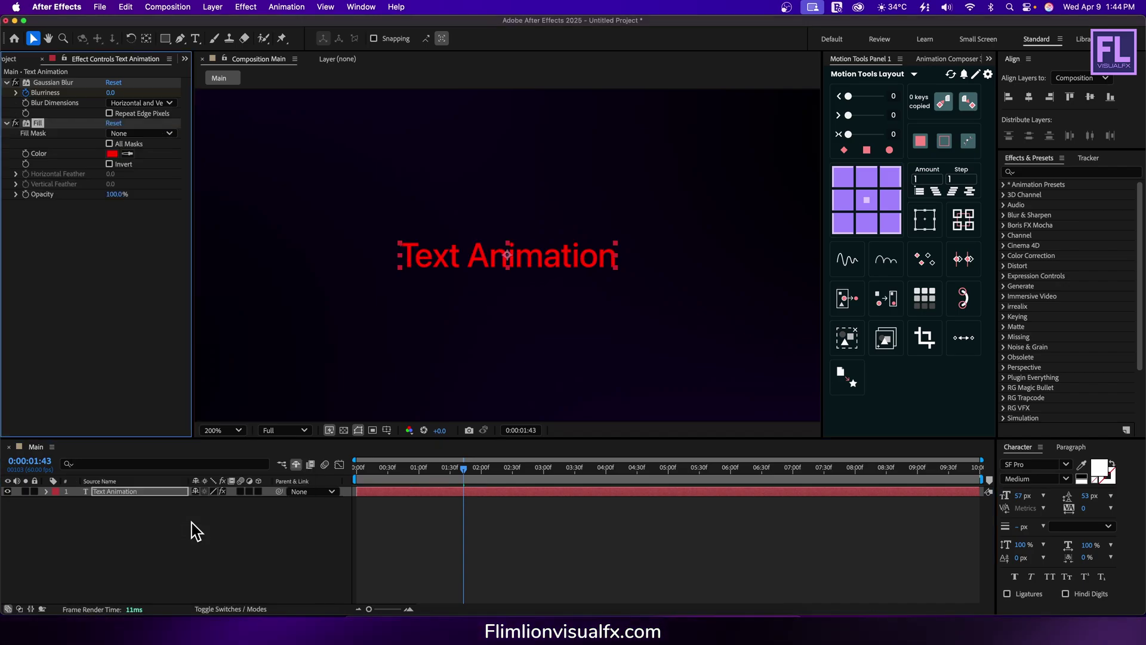
On the first frame, set the Fill effect's colour to blue (2C76FF) and keyframe it
drag(463, 472, 334, 476)
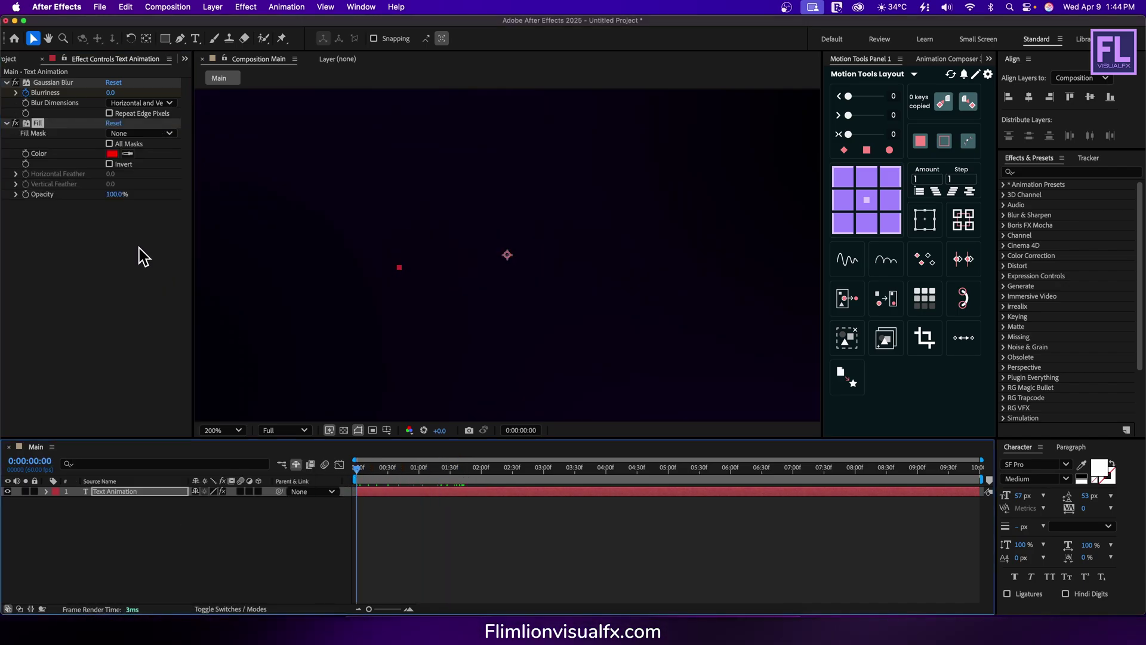
click(111, 154)
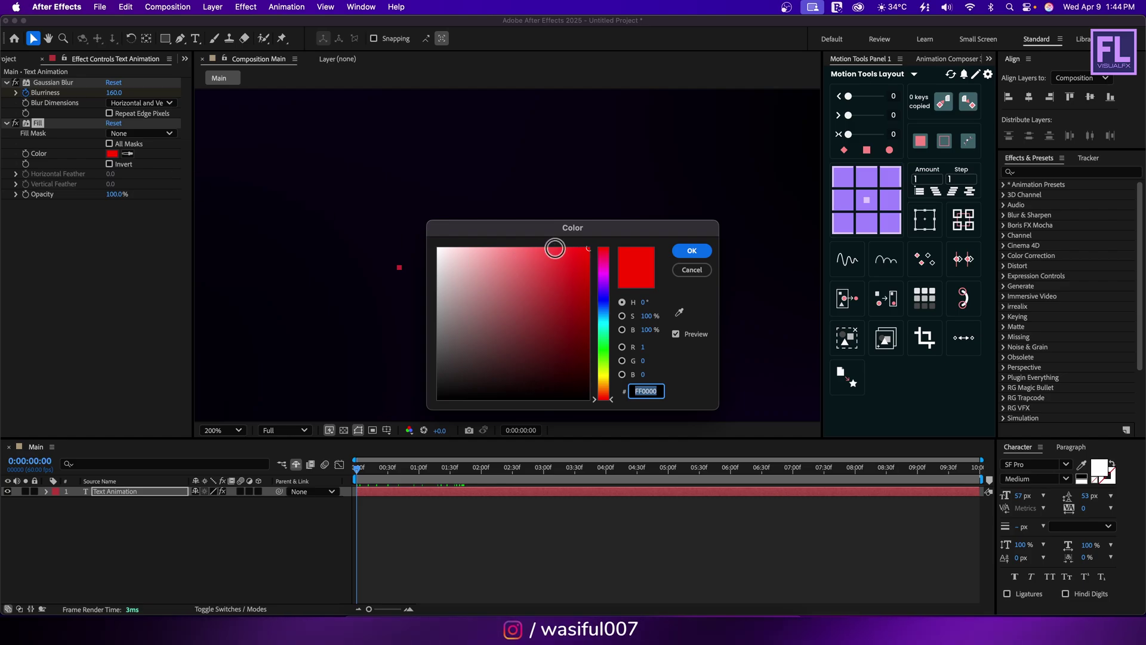
drag(569, 238, 905, 172)
click(940, 229)
mouse_move(942, 234)
mouse_down()
mouse_move(939, 243)
mouse_move(913, 209)
mouse_move(931, 249)
mouse_move(900, 222)
mouse_move(899, 179)
mouse_up()
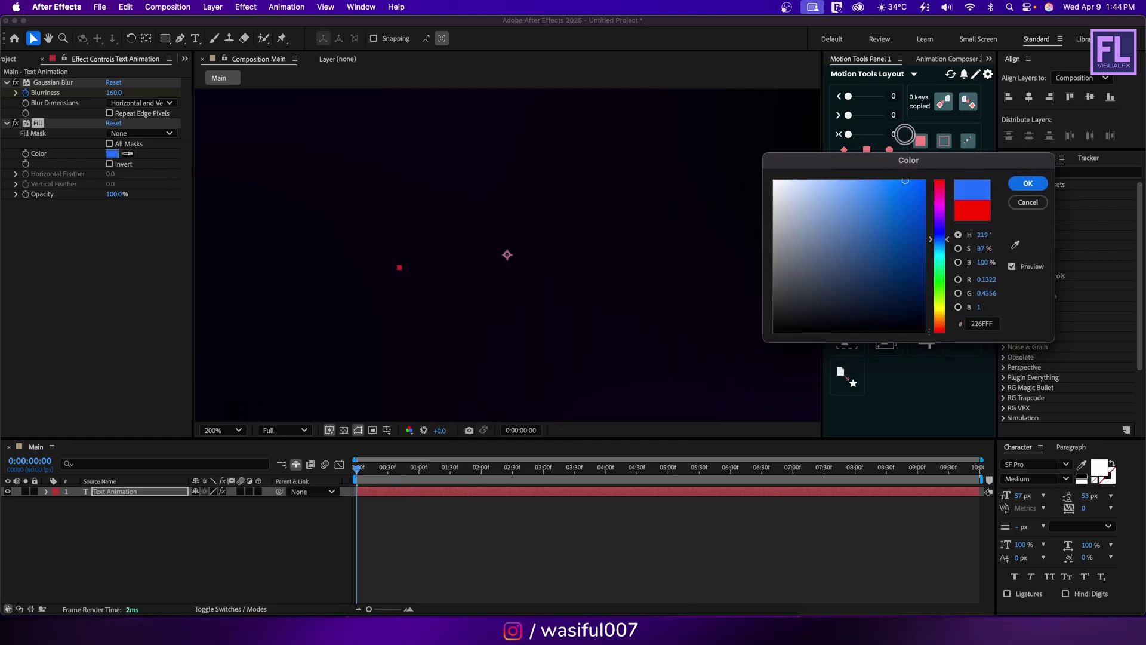
click(1027, 183)
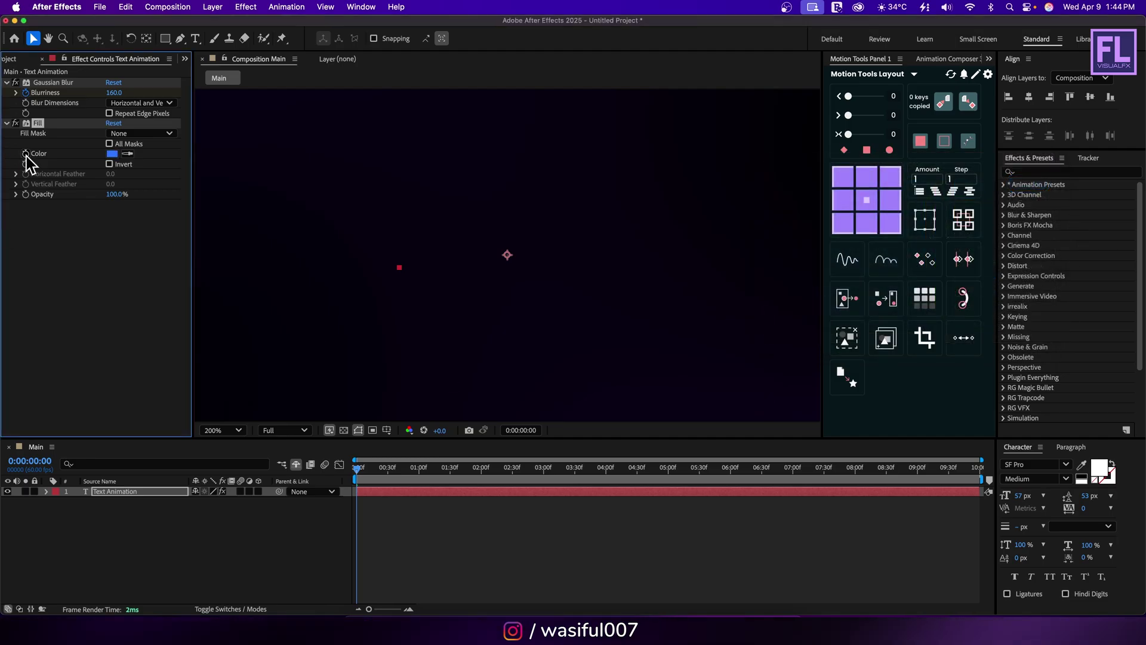
Add a Fill colour keyframe at frame 30 with a purple colour (A82CFF)
drag(388, 467, 388, 467)
click(111, 154)
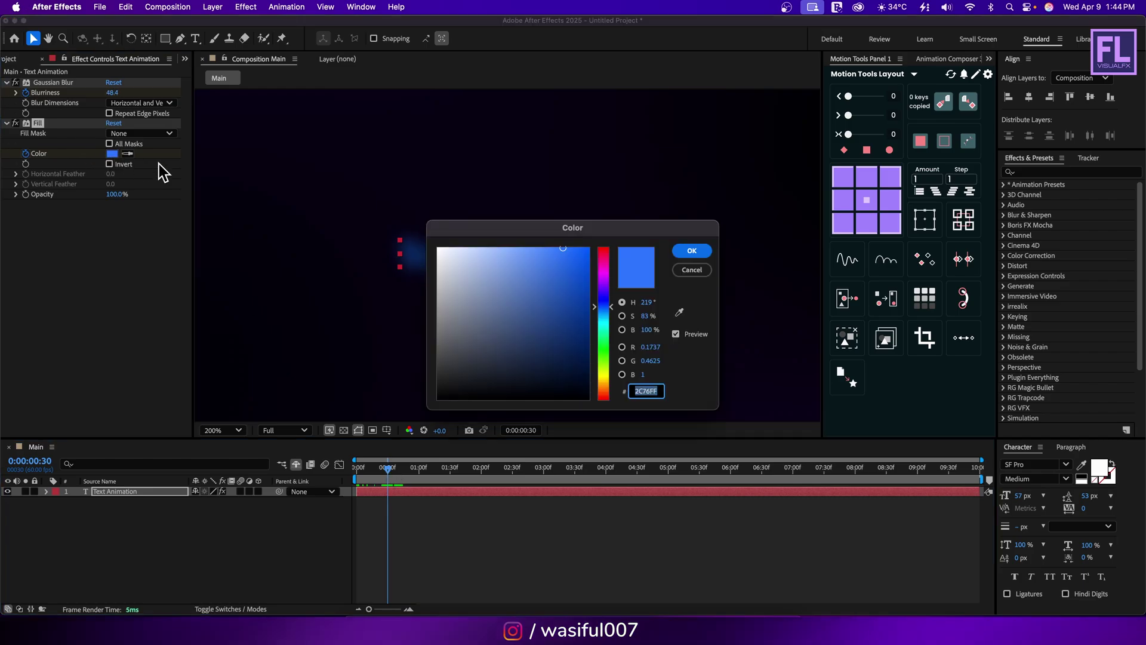
drag(644, 233, 875, 192)
drag(843, 263, 842, 245)
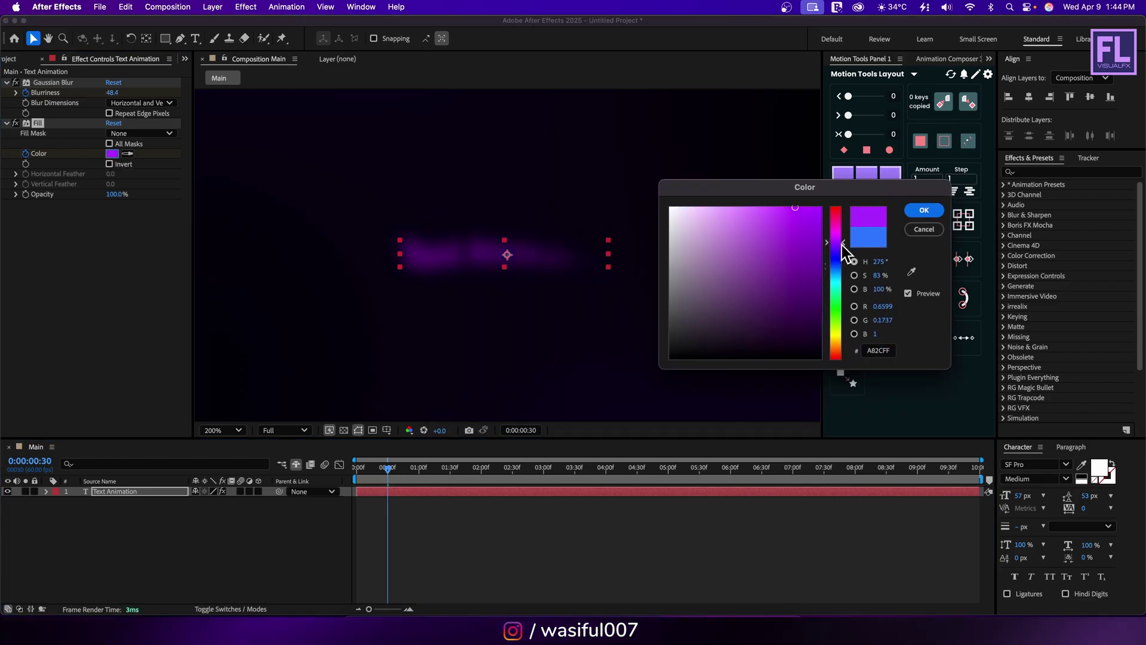
click(917, 212)
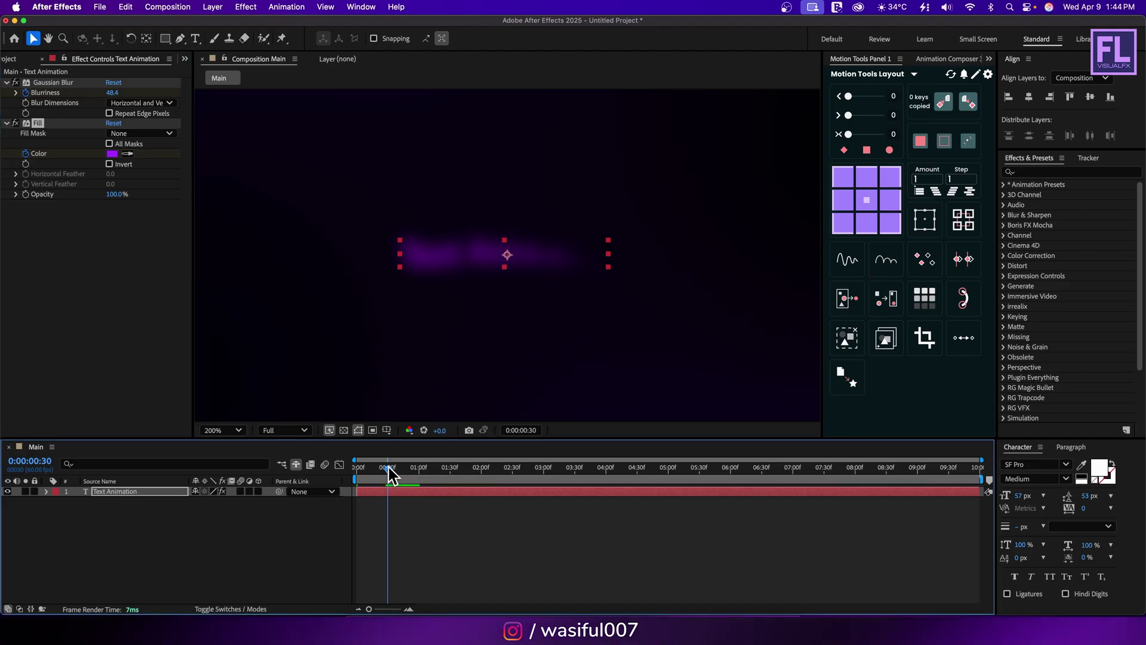
Add a pink Fill colour keyframe at 0:00:01:00
drag(389, 466, 420, 464)
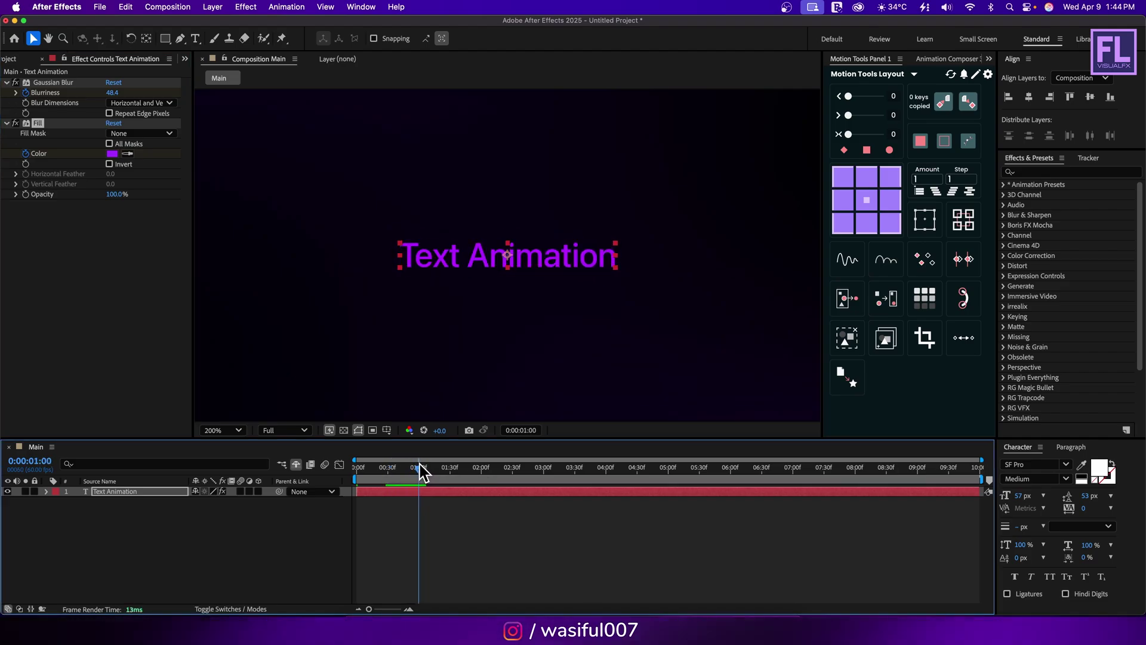
click(112, 153)
drag(562, 230, 844, 175)
drag(890, 226, 891, 201)
click(979, 193)
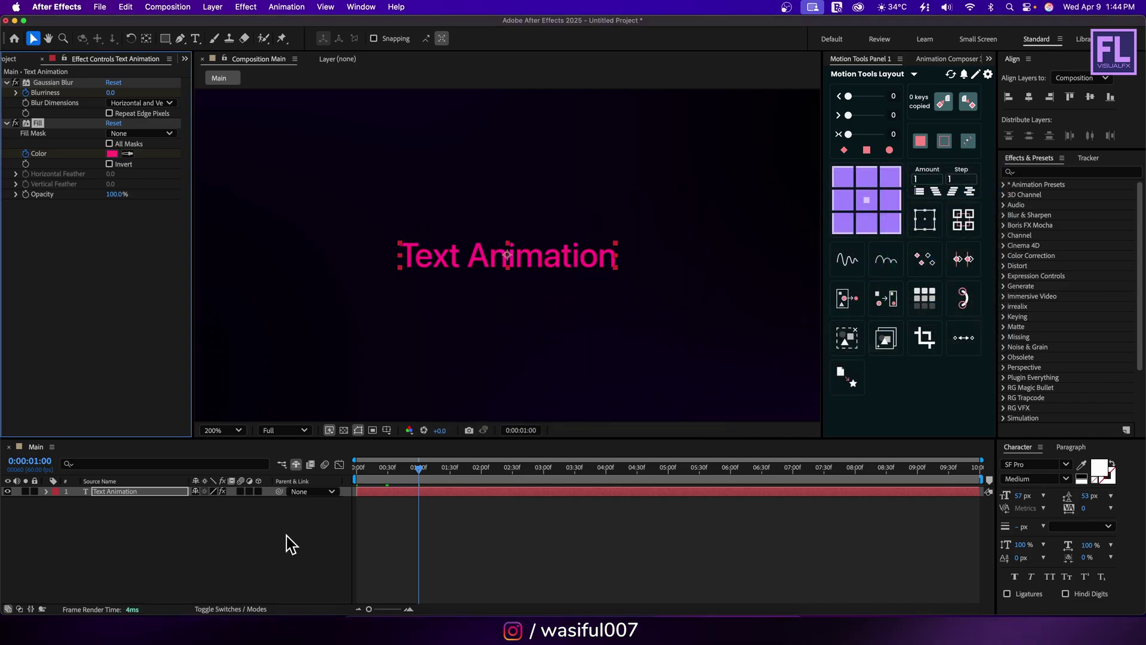
Add a near-white Fill colour keyframe at 0:00:01:26 and scrub through the colour change
drag(416, 471, 447, 471)
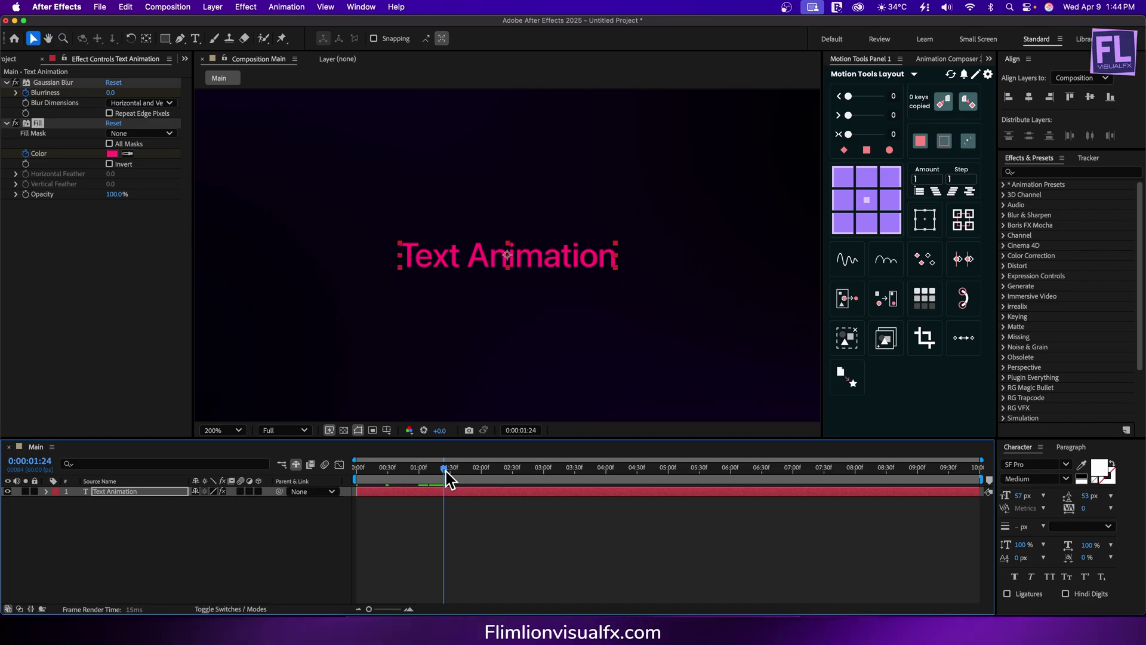
click(116, 153)
drag(590, 226, 904, 190)
drag(866, 233, 696, 224)
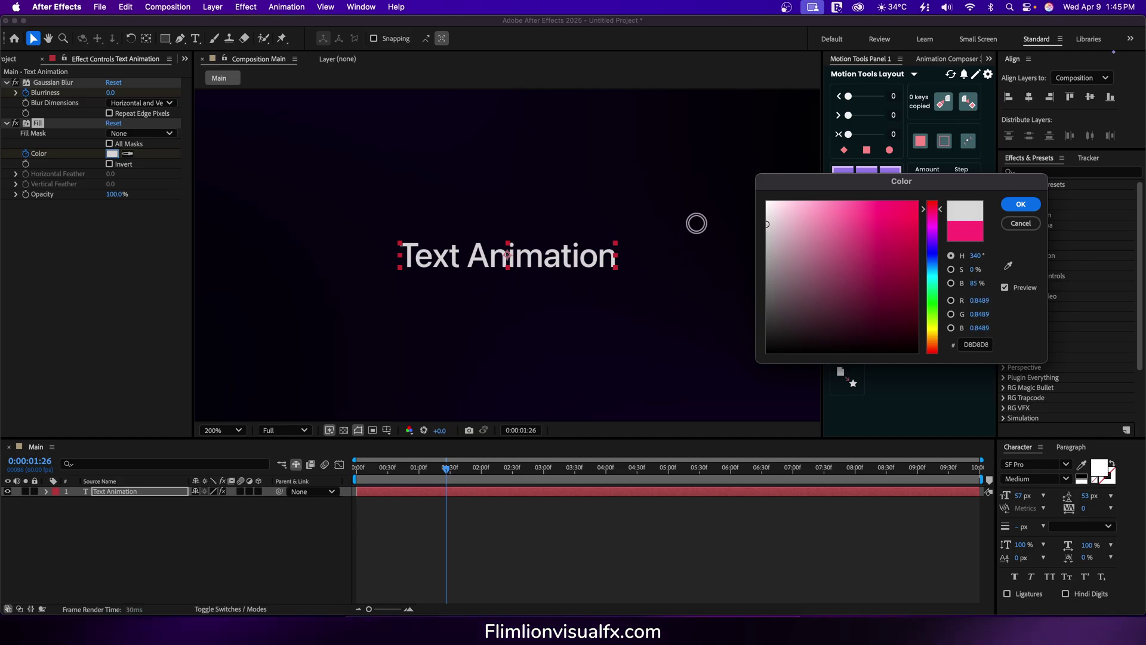
click(1021, 204)
mouse_move(445, 467)
mouse_down()
mouse_move(425, 461)
mouse_move(421, 475)
mouse_move(349, 483)
mouse_move(446, 477)
mouse_up()
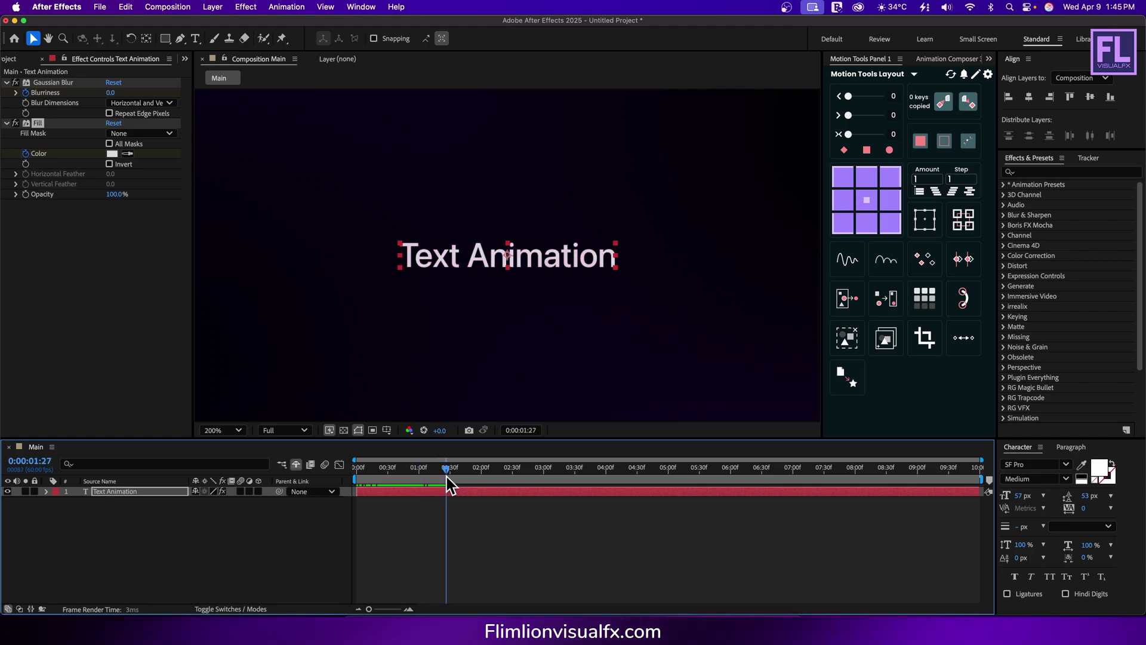
Apply the Deep Glow effect to the Text Animation layer
click(187, 539)
click(145, 492)
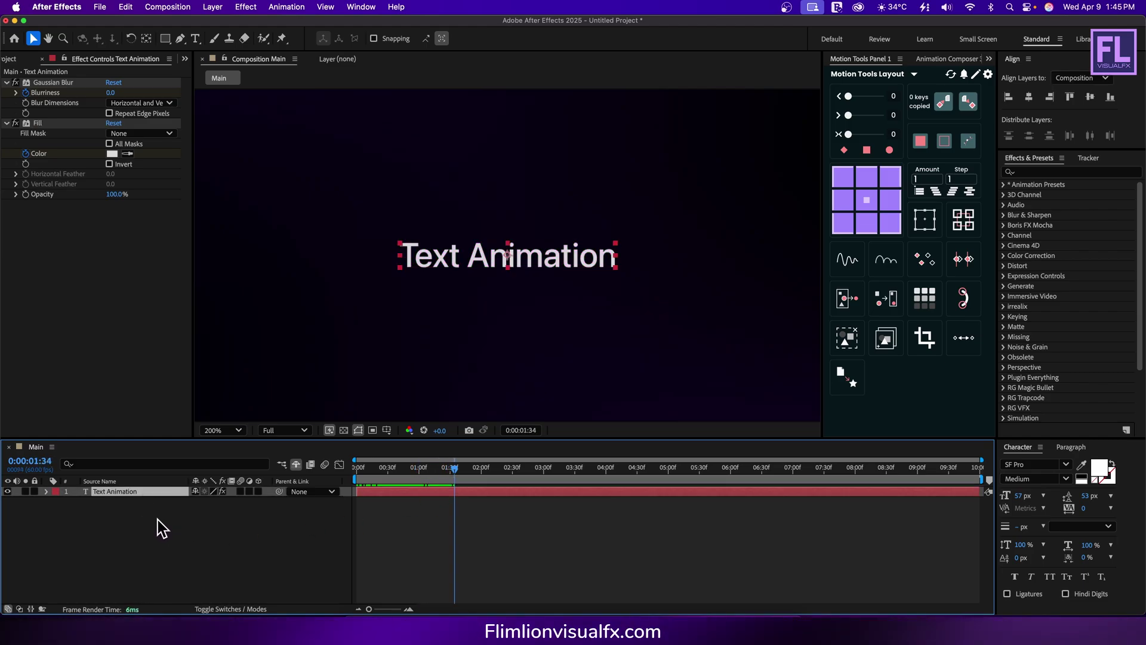
key(ctrl+space)
text(dee)
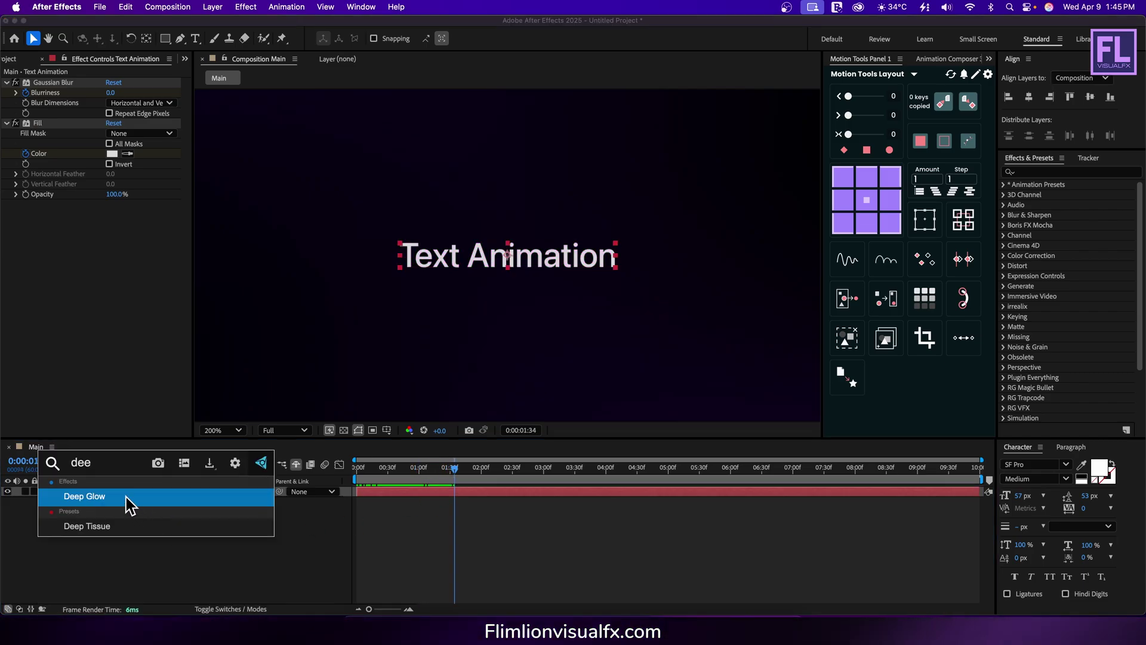
click(126, 497)
Keyframe Deep Glow's Exposure at 2 on the first frame and at 0 on frame 36
drag(450, 474, 346, 478)
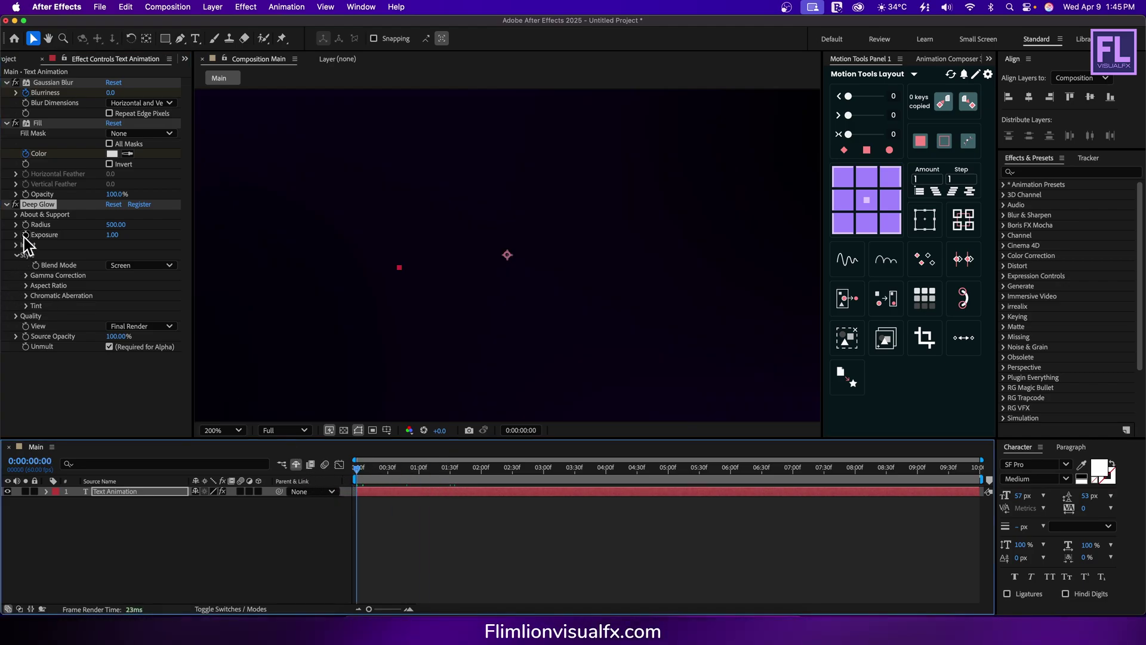
click(105, 245)
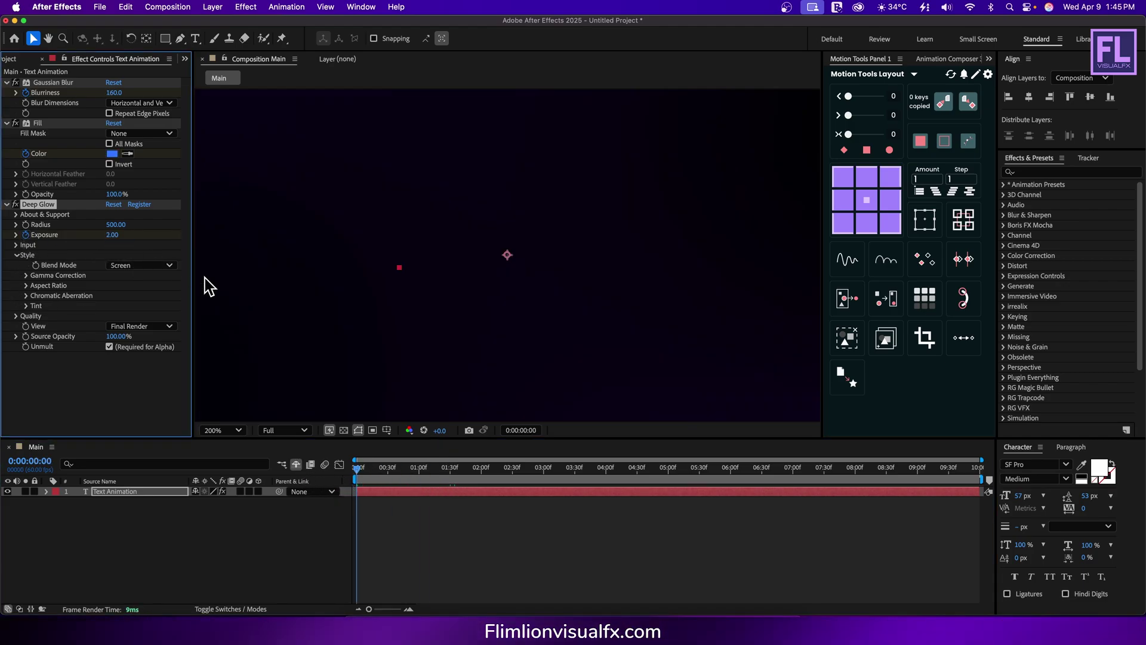
drag(361, 468, 394, 468)
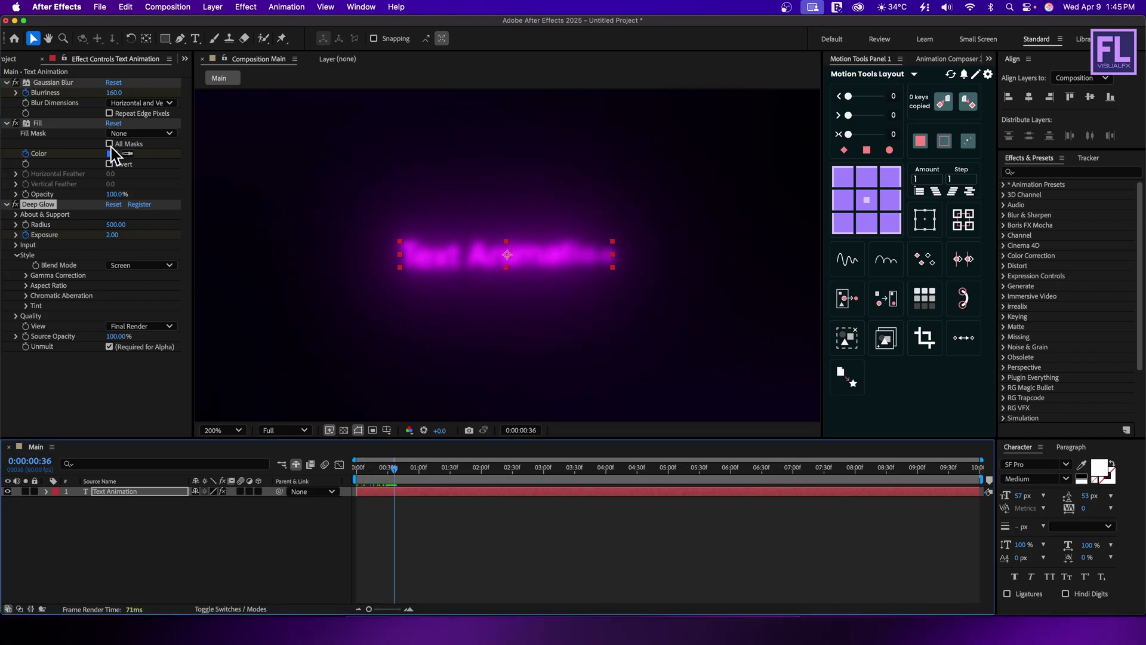
drag(114, 235, 5, 235)
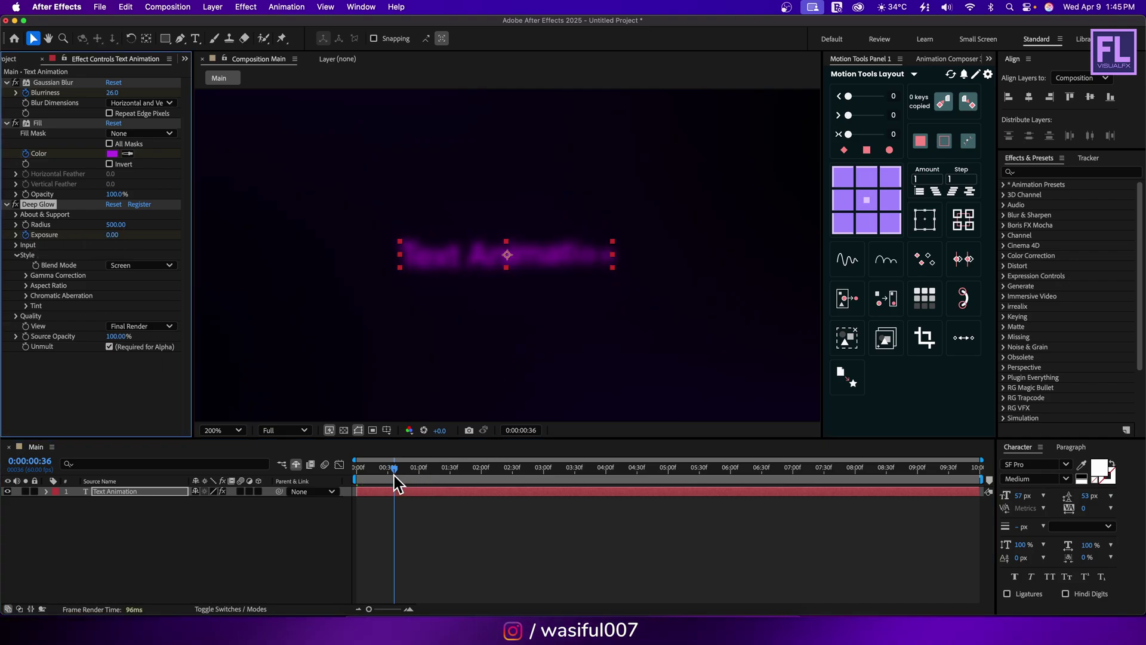
Play the text reveal from the first frame to check the glow, blur and colour transitions
drag(394, 475, 239, 543)
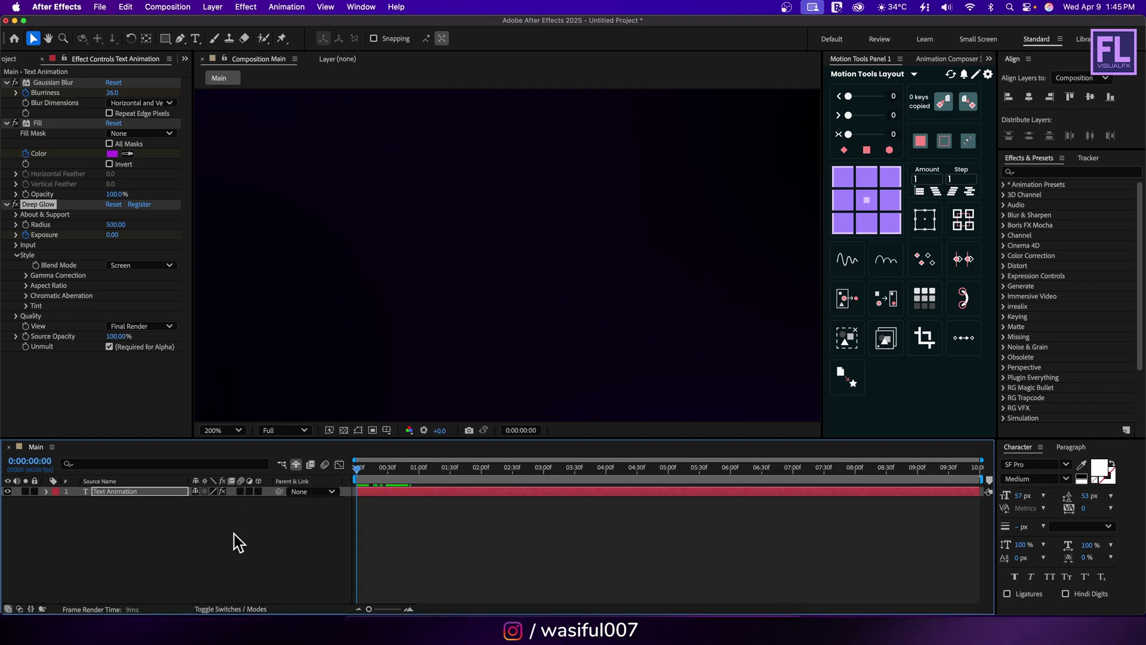
key(space)
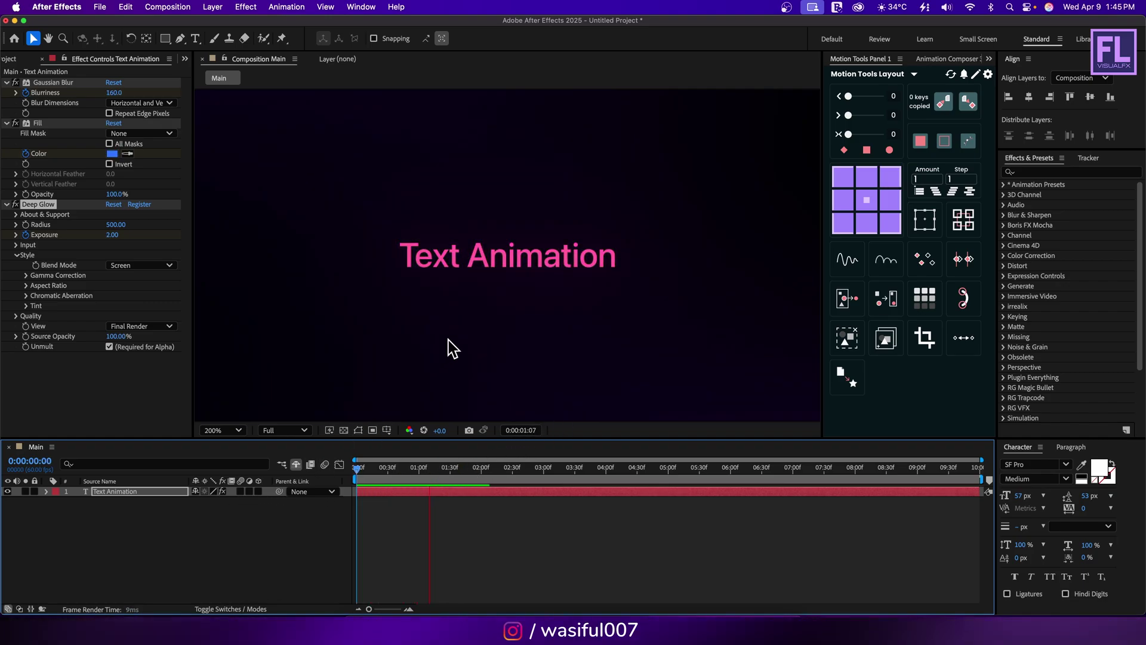
key(space)
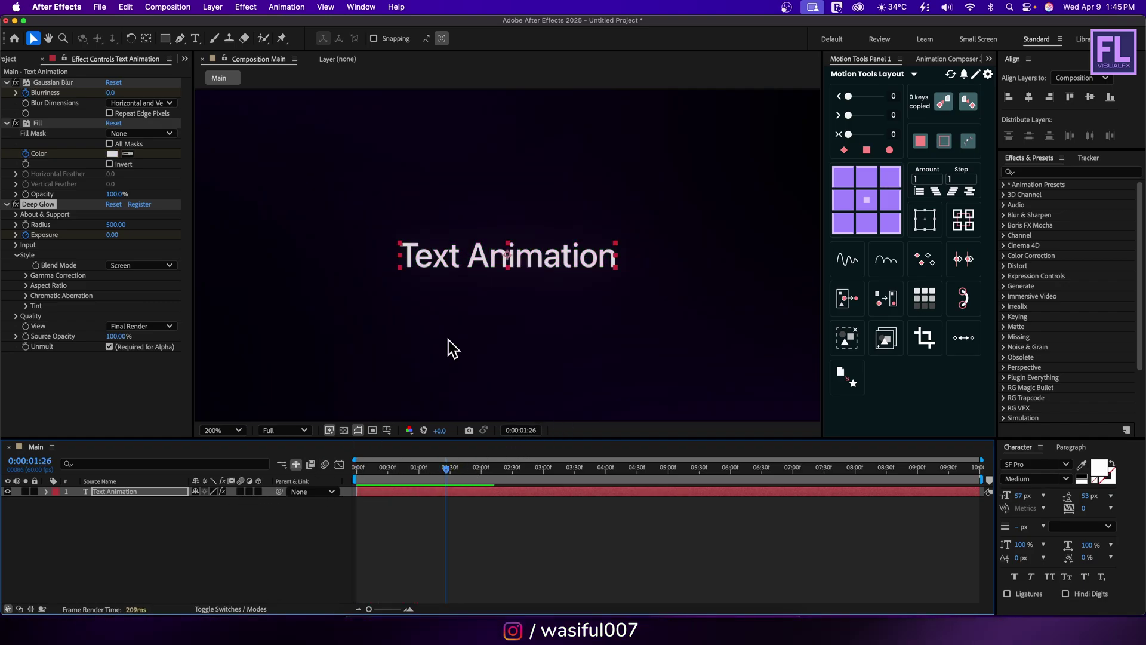
Keyframe the Text Animation layer's Opacity at 100% on 0:00:01:00 and 0% on 0:00:02:01, and check the fade-out
drag(451, 468, 422, 471)
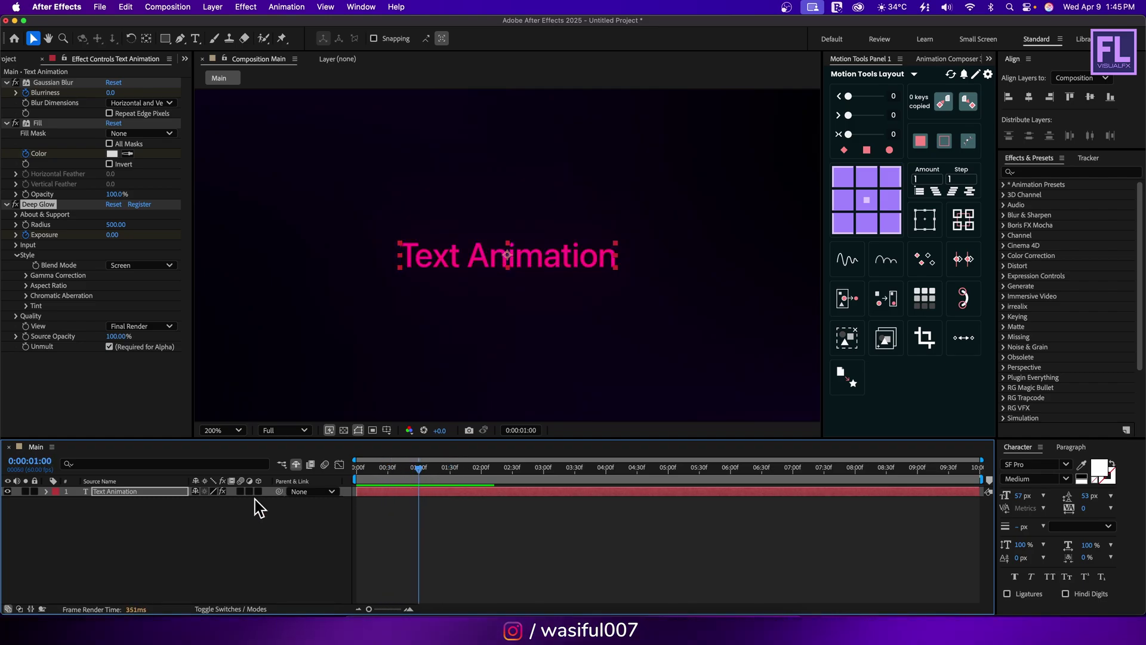
click(156, 495)
key(t)
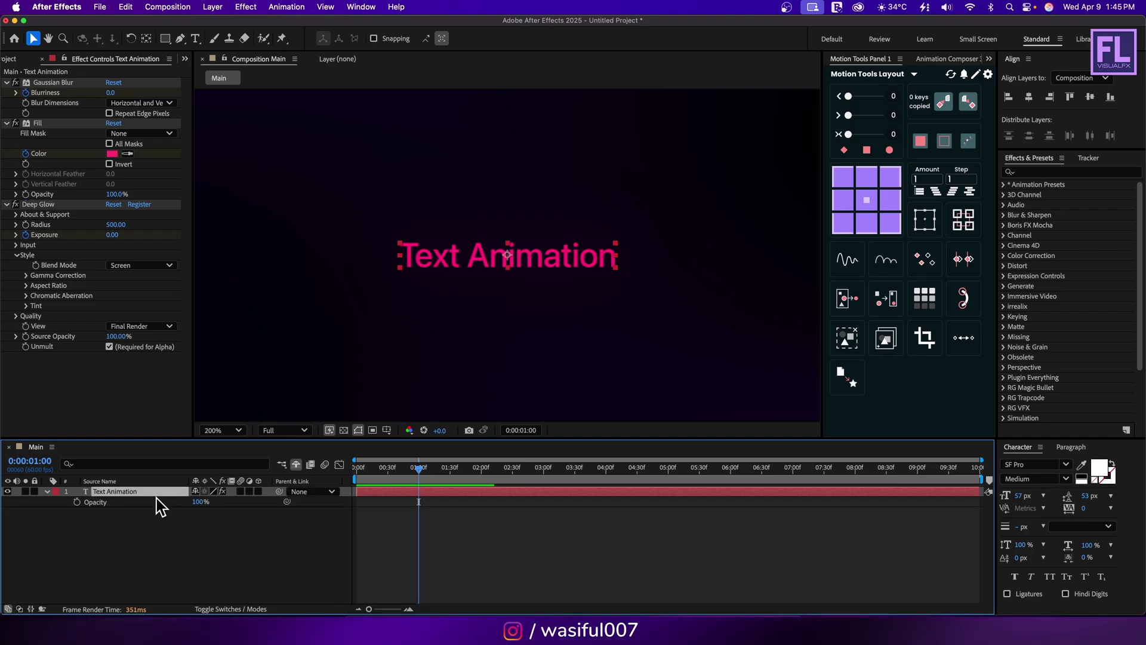
click(77, 502)
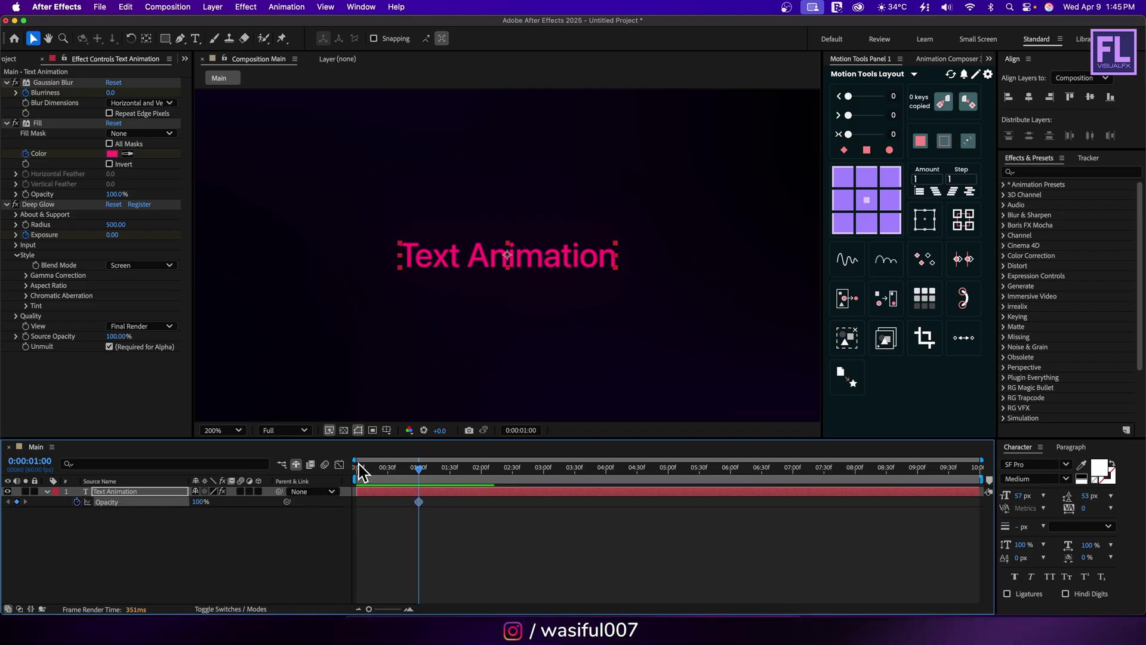
drag(425, 465, 482, 467)
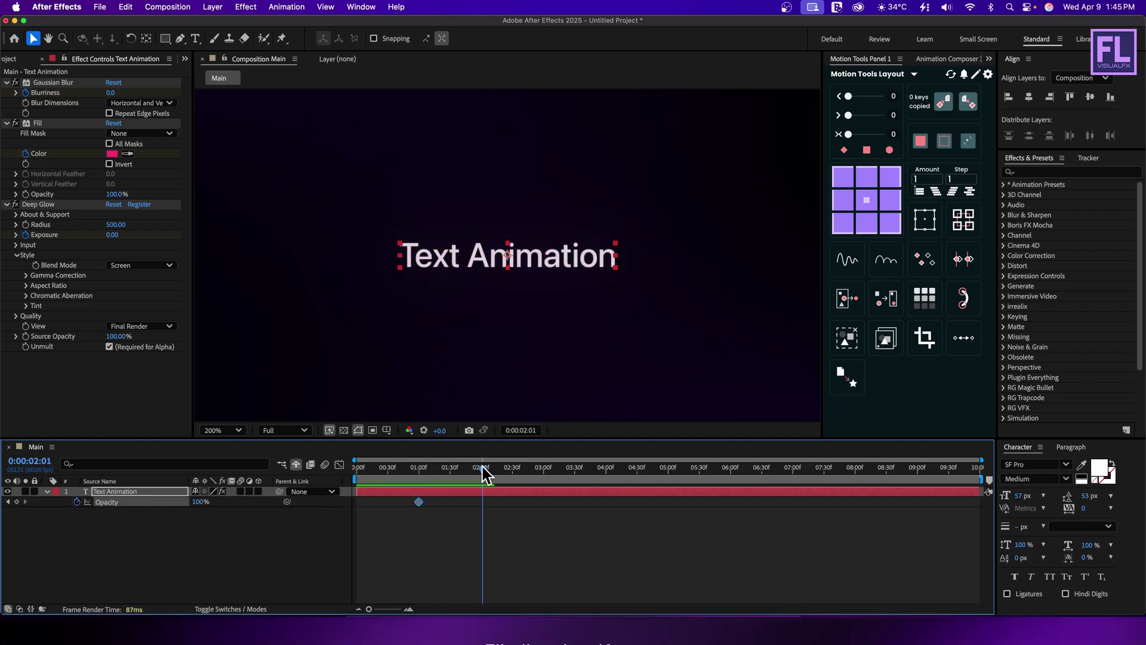
click(200, 502)
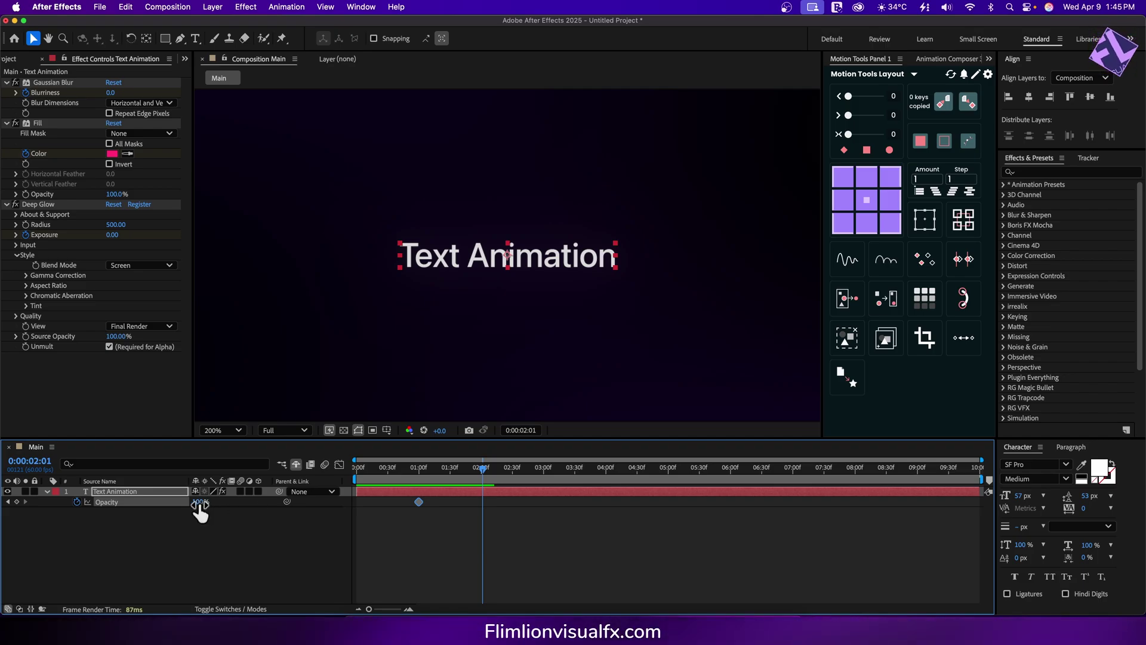
text(0)
key(Return)
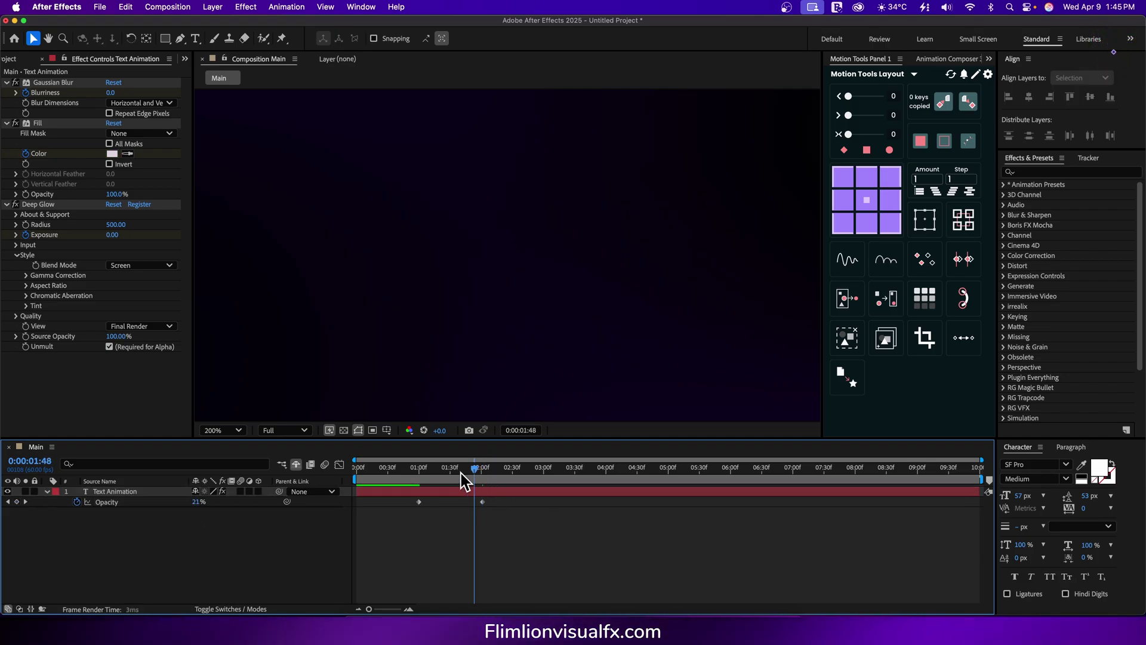
mouse_move(462, 481)
mouse_down()
mouse_move(412, 474)
mouse_move(482, 477)
mouse_up()
click(47, 491)
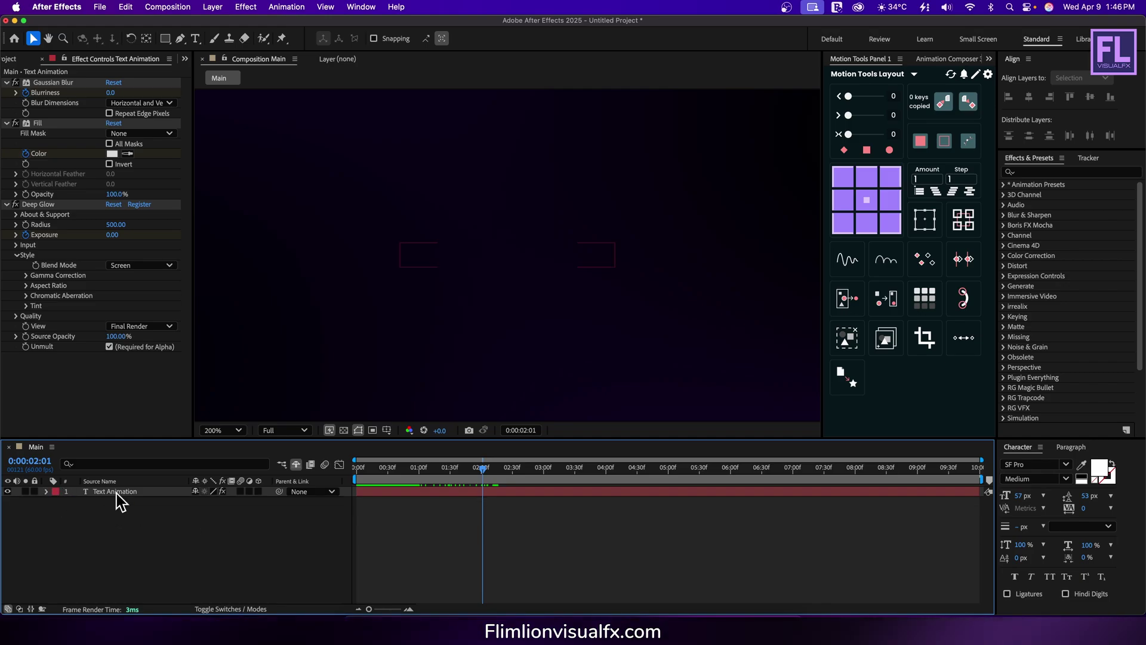
Duplicate the Text Animation layer three times
click(113, 492)
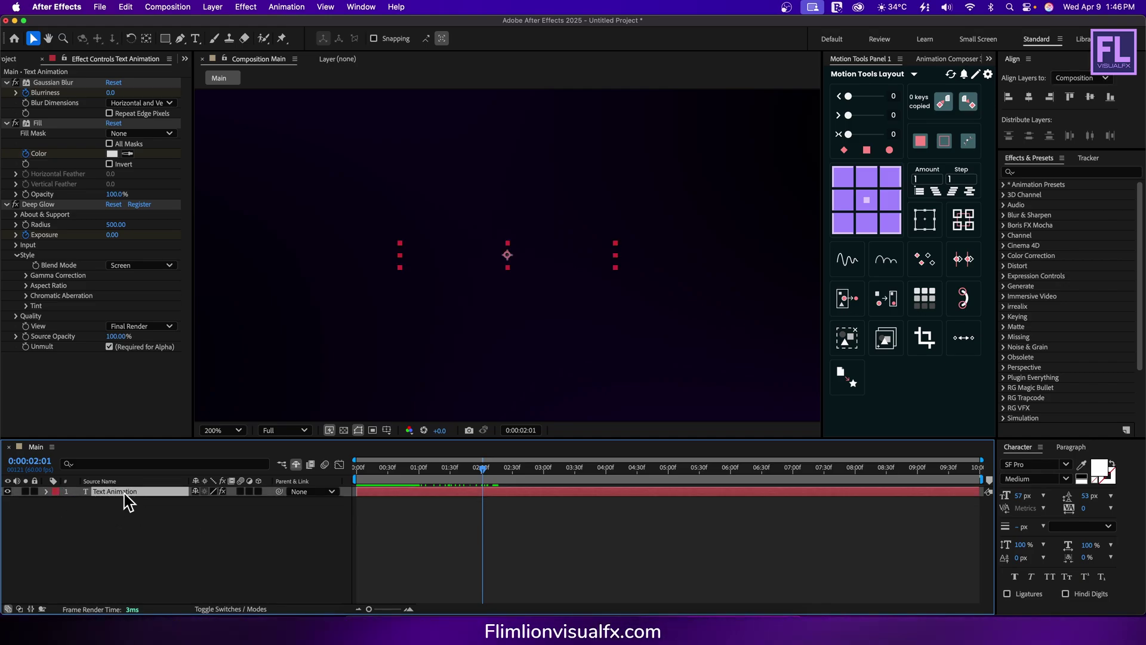
key(ctrl+d)
key(ctrl+d)
key(ctrl+d)
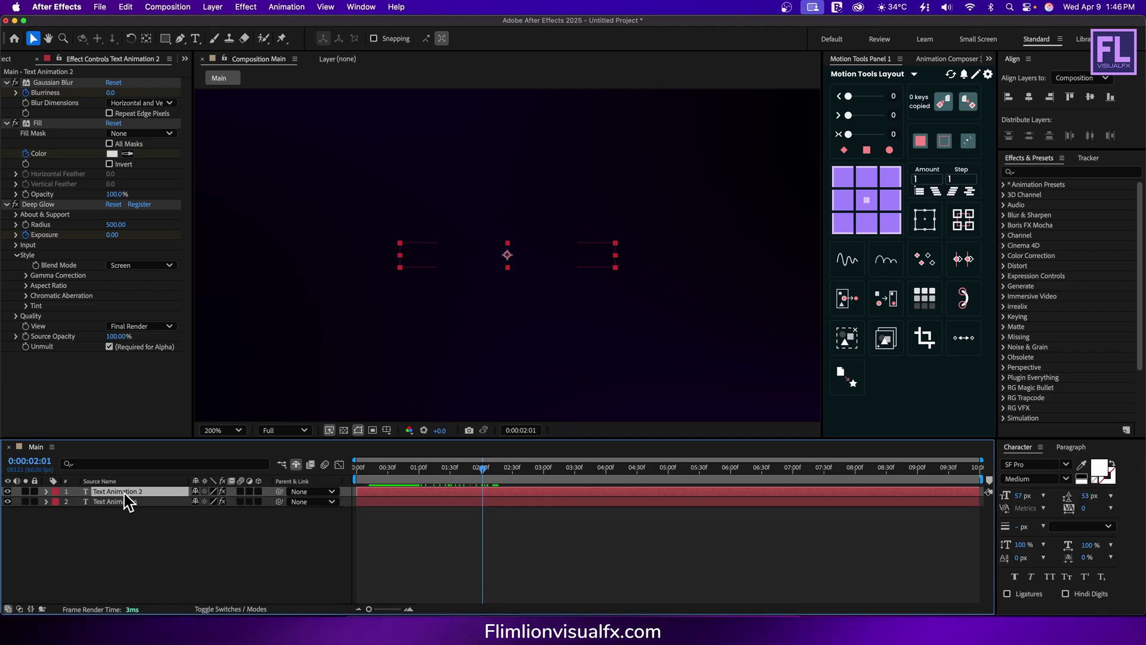
At frame 58, move the Text Animation 2 layer above the original text and change its wording to "Create This"
click(472, 467)
drag(472, 467, 417, 468)
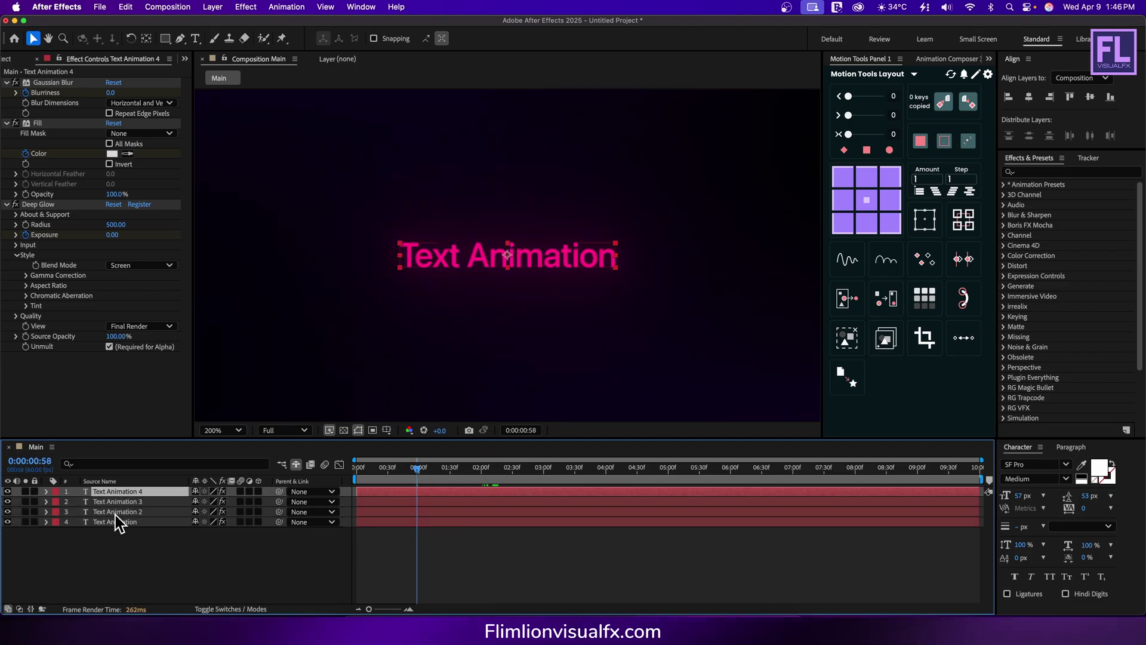
click(116, 512)
drag(507, 255, 529, 207)
double_click(528, 207)
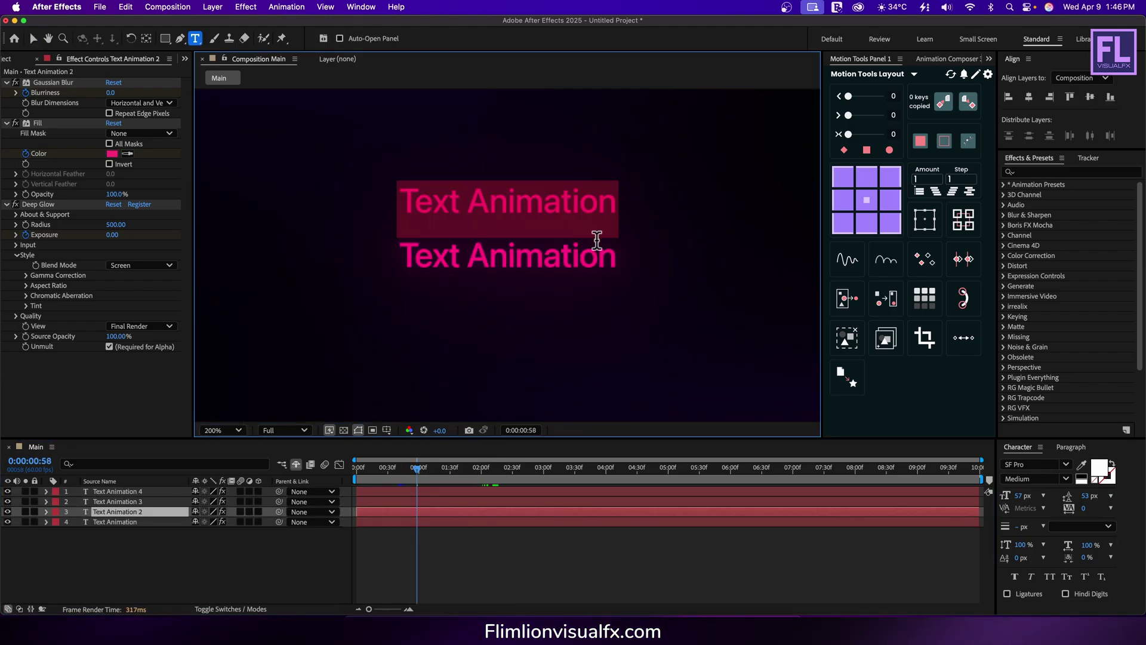
text(Create This)
Move the other two duplicates below the original text and reword them as "Like" and, beneath it, "Apple's UI"
drag(545, 266, 545, 310)
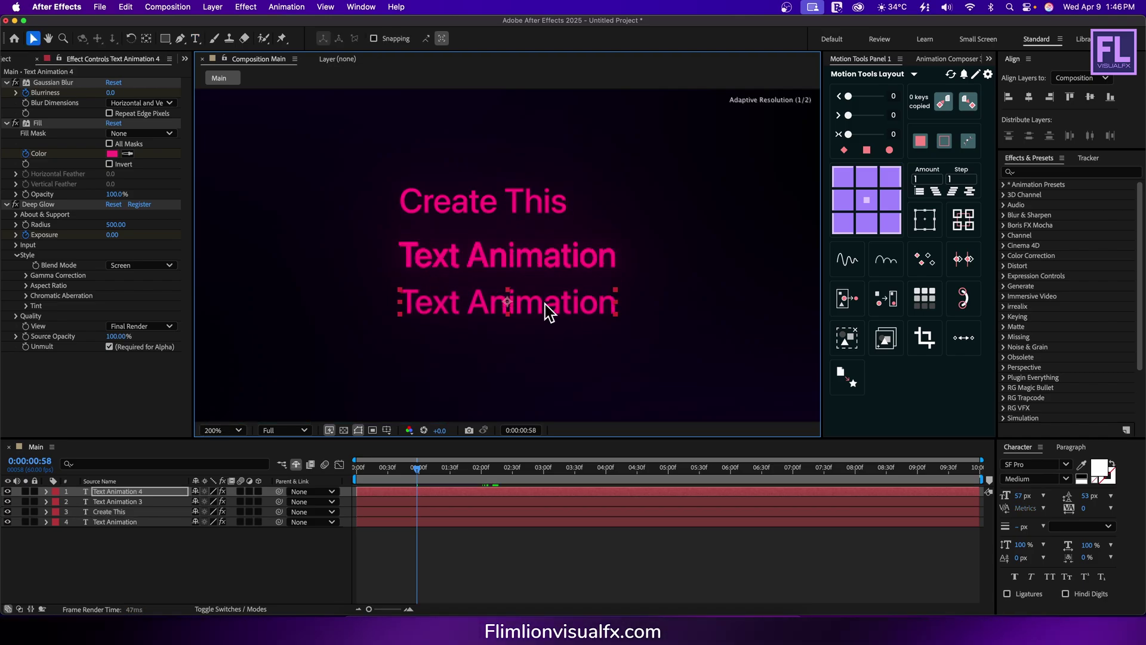
double_click(545, 310)
text(Like)
drag(566, 270, 597, 360)
double_click(597, 354)
text(Apple's UI)
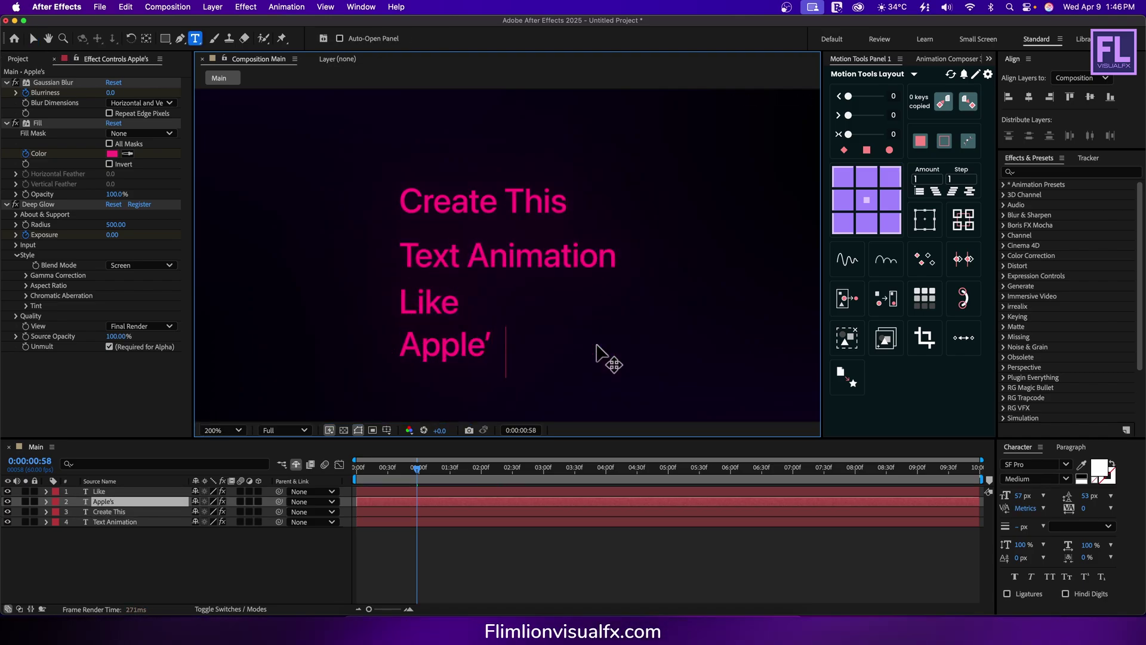
key(Escape)
Shift "Text Animation" to the right and place "Create This" directly before it on the same line
key(v)
key(comma)
click(542, 253)
drag(543, 253, 577, 252)
drag(485, 223, 440, 248)
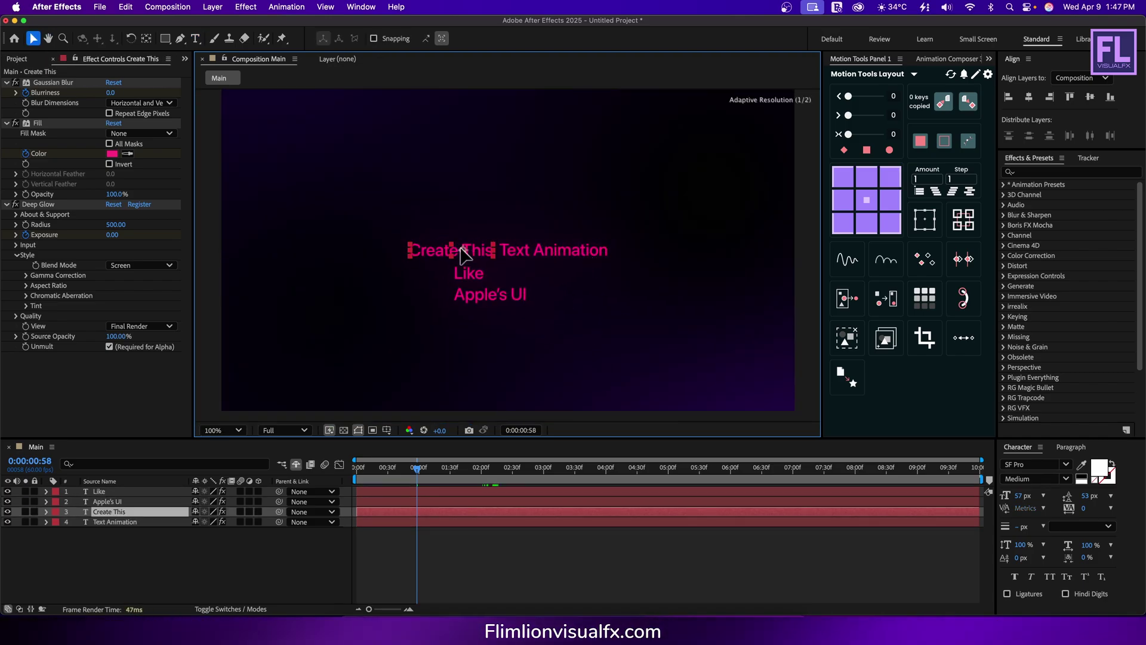
Place "Like" and "Apple's UI" side by side on a second line, centred beneath "Create This Text Animation"
key(period)
click(866, 200)
drag(469, 326, 545, 287)
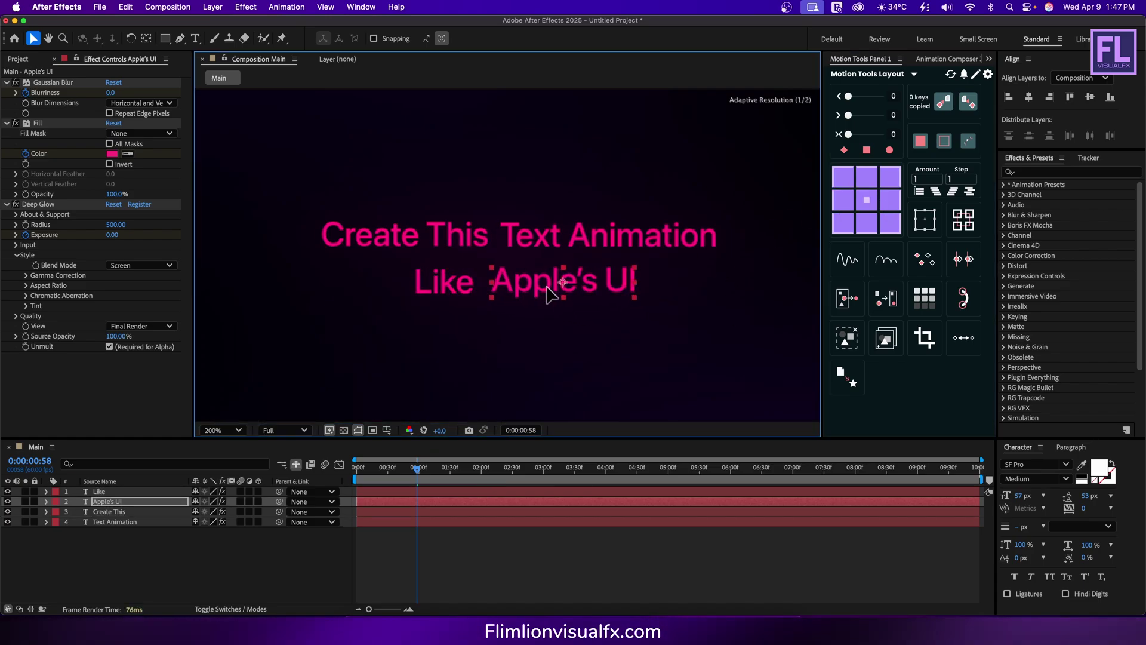
key(comma)
click(221, 429)
click(236, 203)
key(super+a)
click(540, 273)
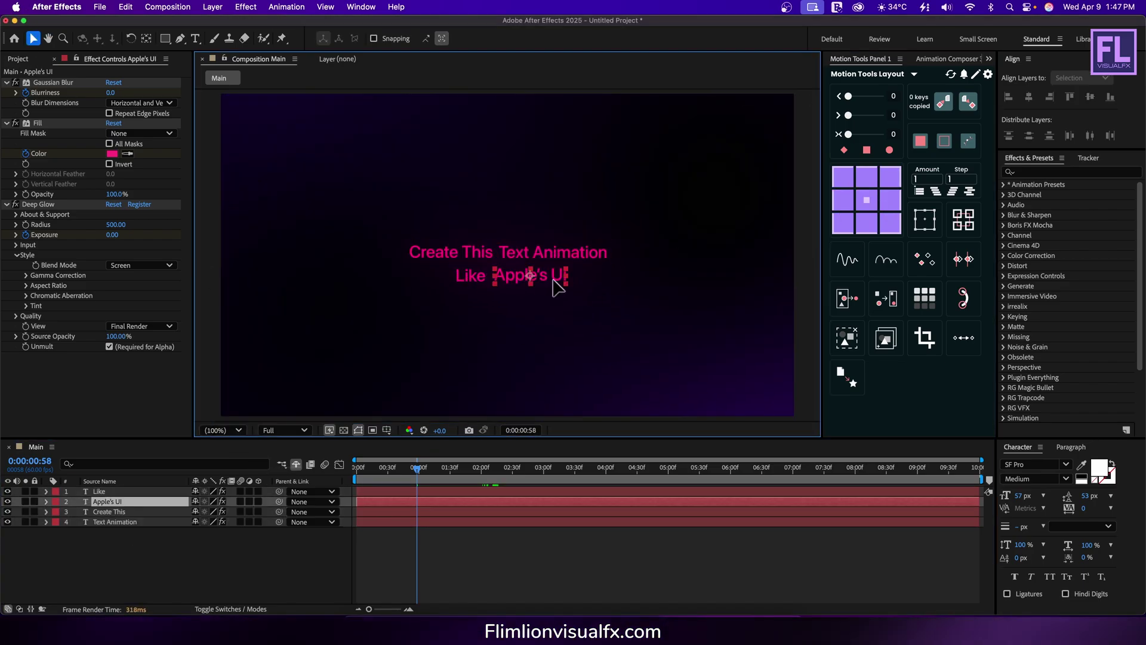
click(472, 273)
Stack the layers from top down as Apple's UI, Like, Text Animation, Create This, and stagger their starts upward about 10 frames apart
mouse_move(110, 511)
mouse_down()
mouse_move(128, 524)
mouse_move(99, 503)
mouse_up()
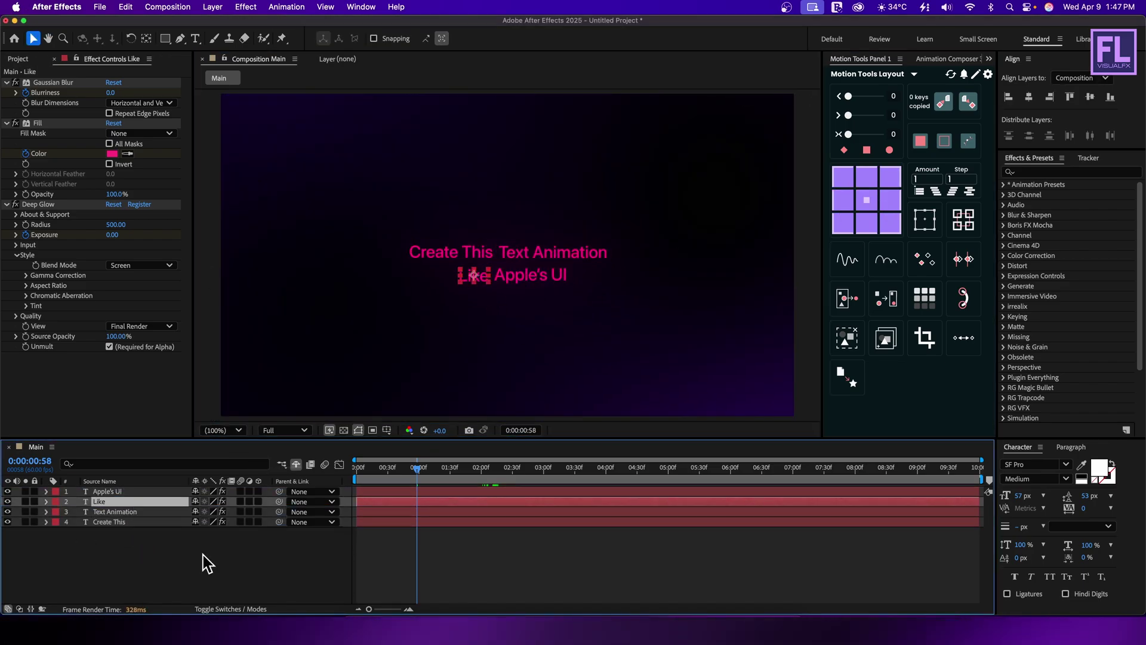
click(417, 532)
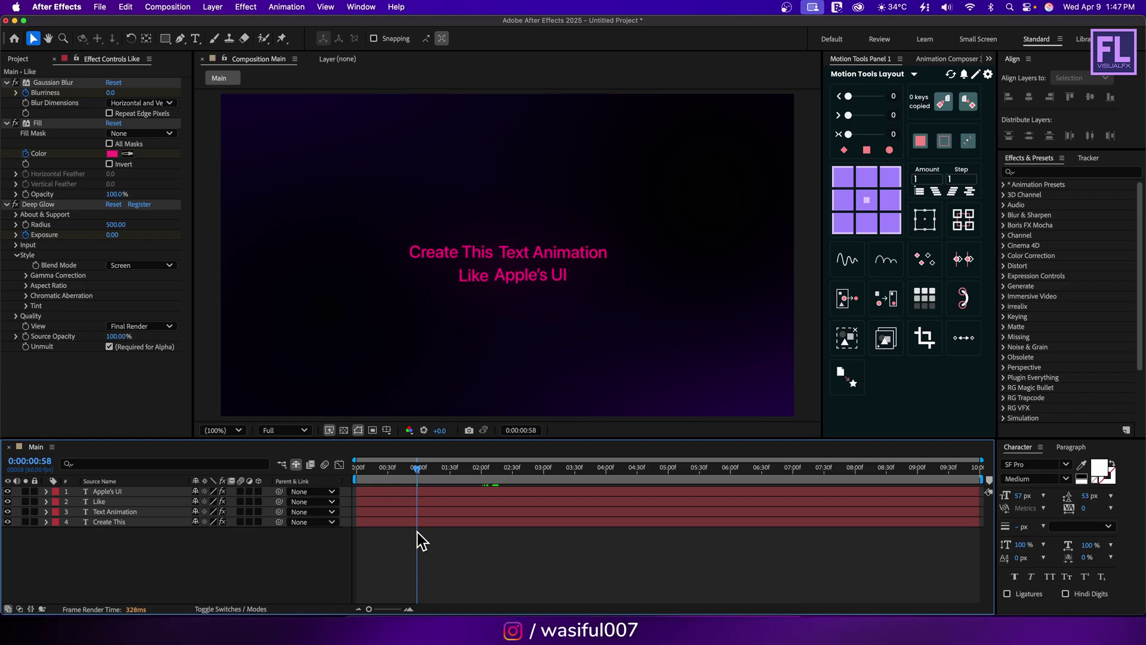
click(372, 524)
mouse_move(387, 515)
mouse_down()
mouse_move(436, 492)
mouse_move(403, 514)
mouse_up()
click(404, 505)
click(416, 509)
End the work area at 0:00:01:23 and preview the staggered text reveal at 200% magnification
drag(354, 468, 241, 510)
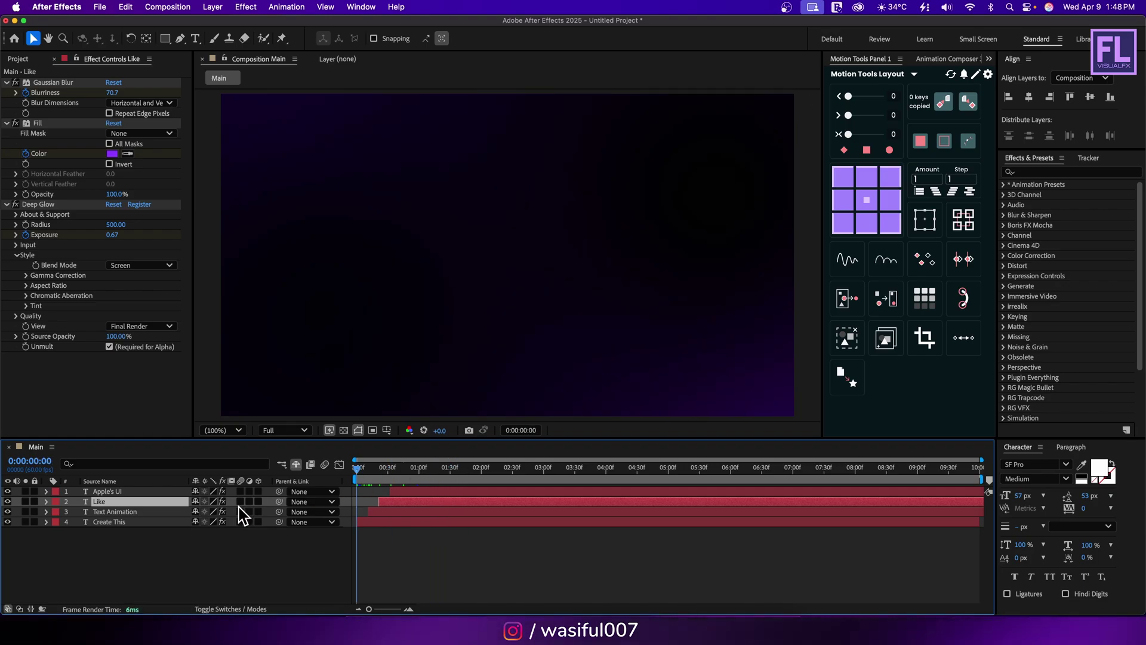
click(437, 469)
drag(437, 468, 443, 467)
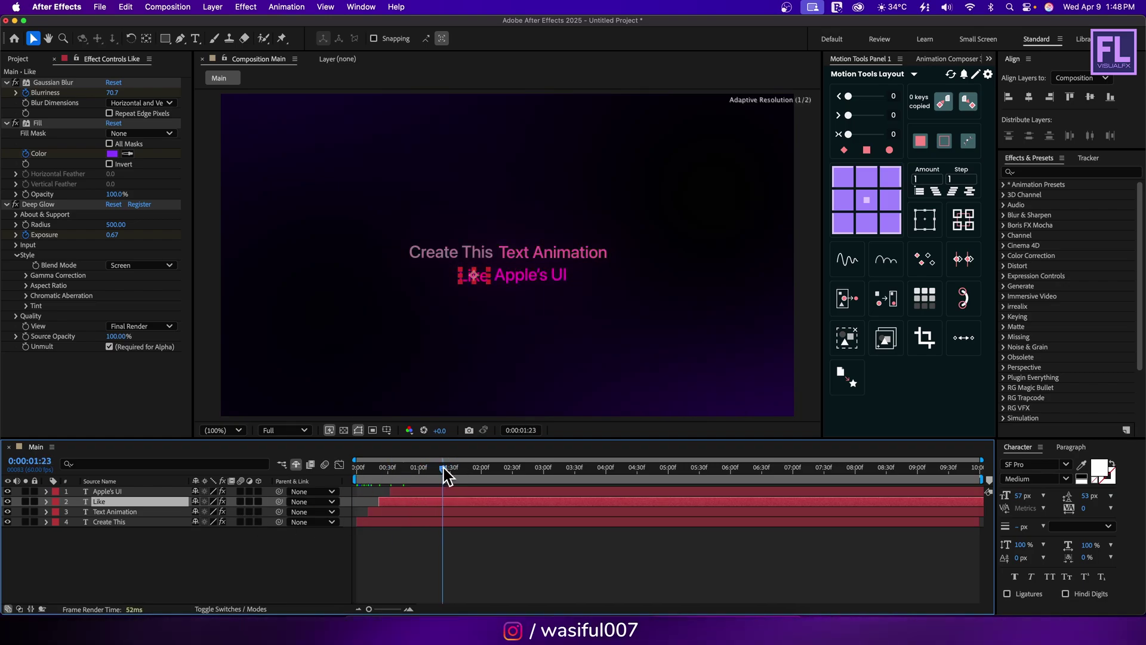
key(n)
click(145, 560)
key(space)
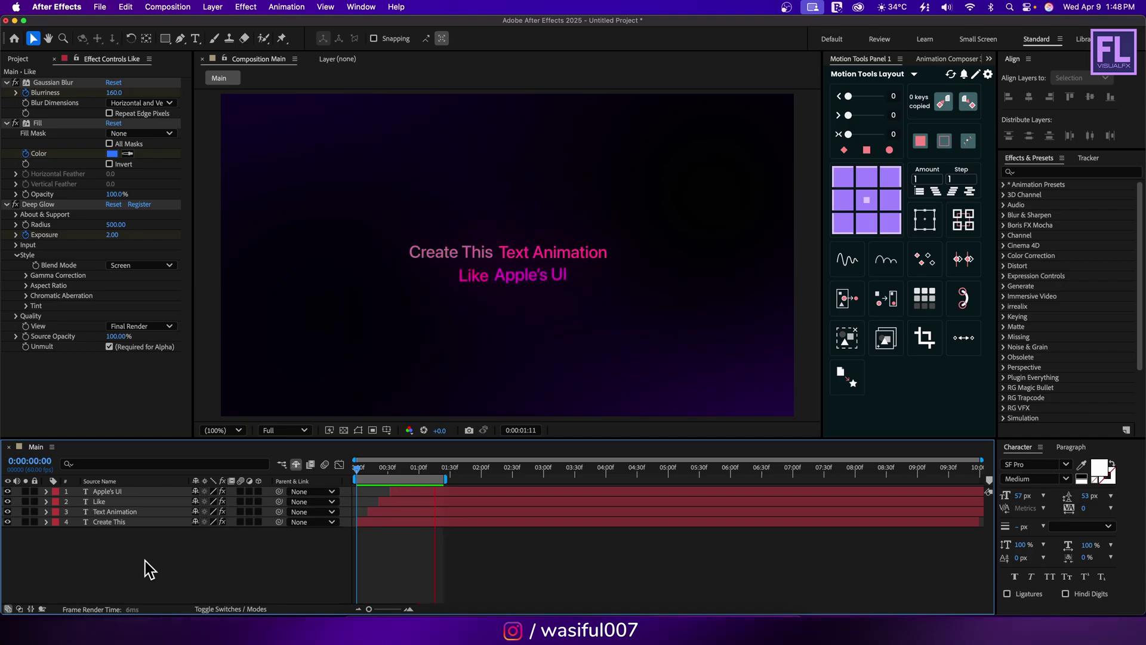
scroll(408, 342, up, 2)
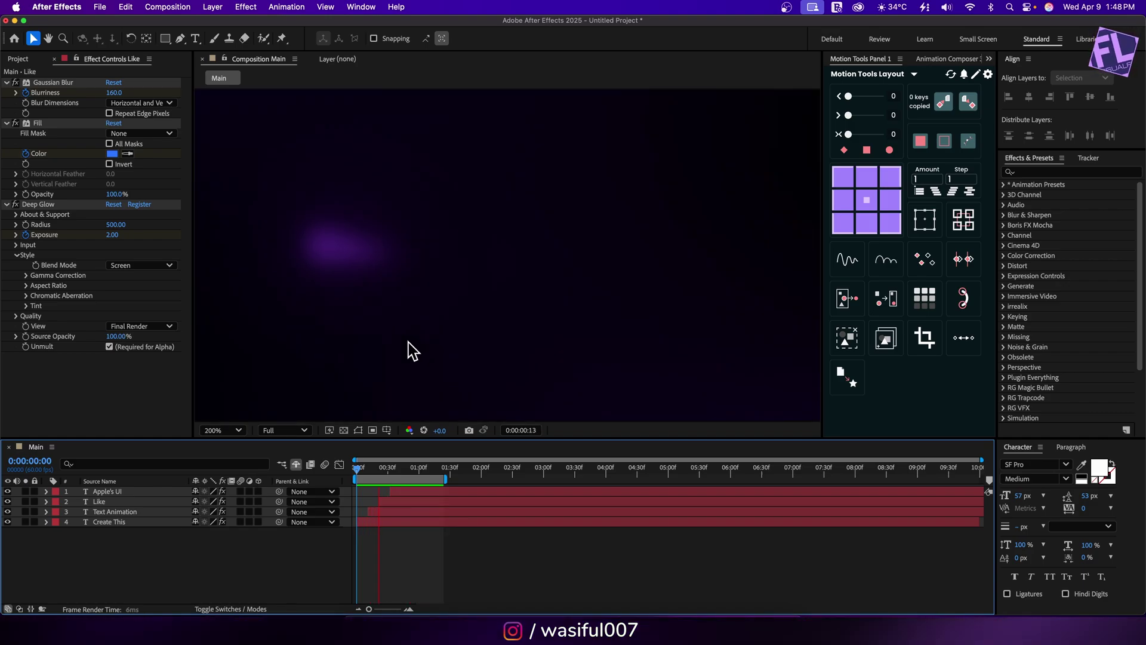